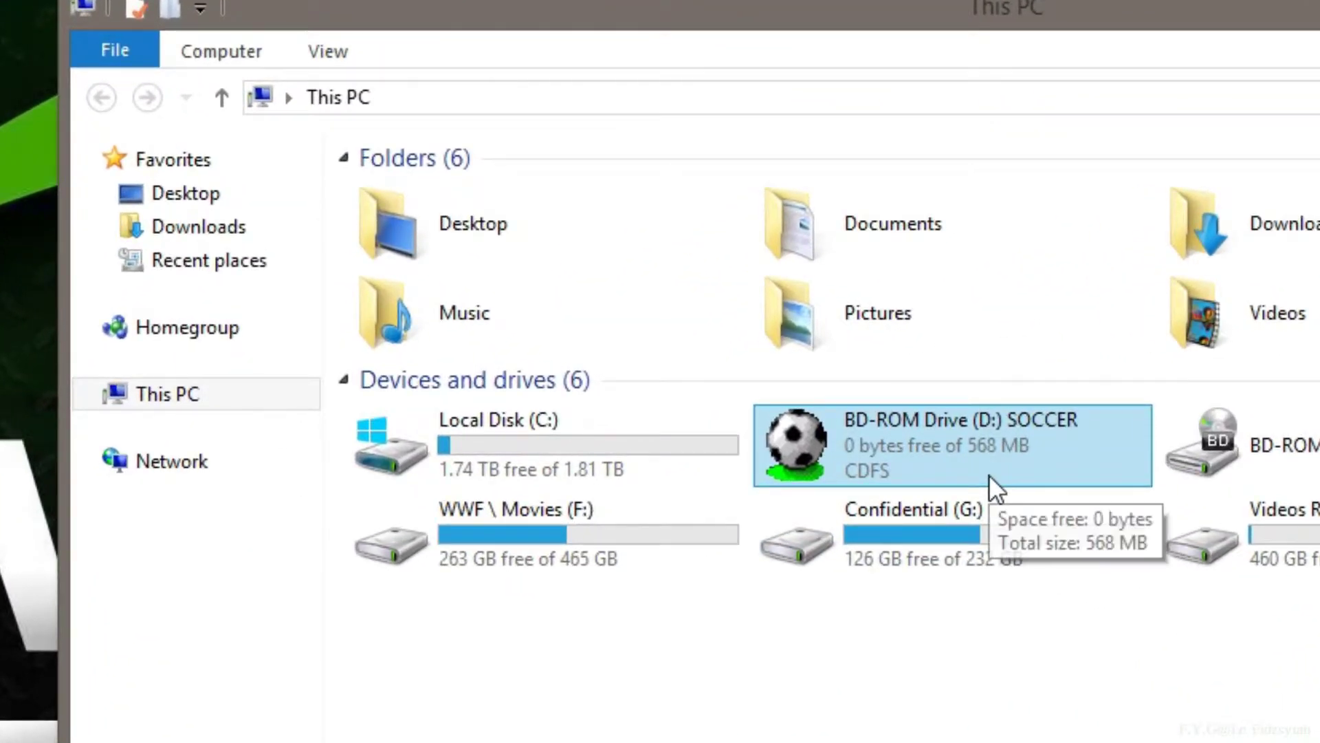
Run setup from the SOCCER disc, continue in English, and enter the user's name
{"action": "double_click", "coordinate": [984, 474]}
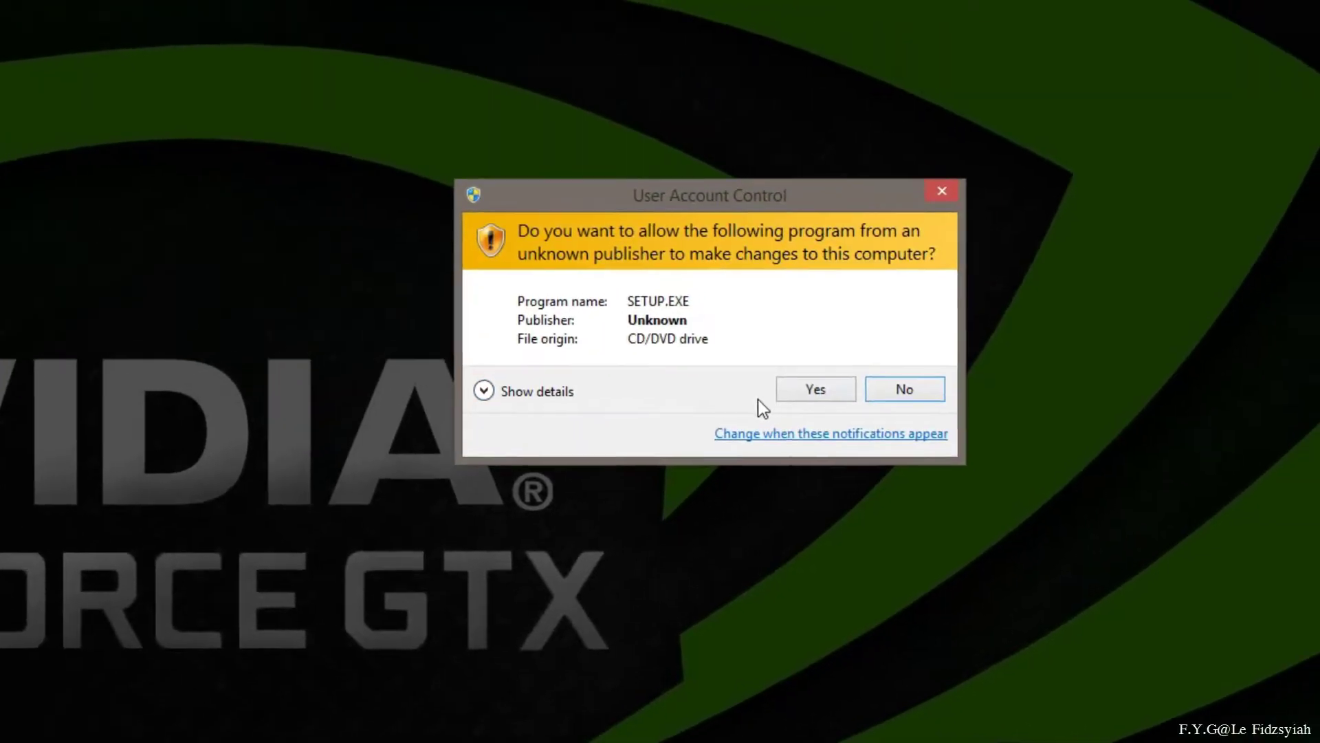
{"action": "left_click", "coordinate": [797, 391]}
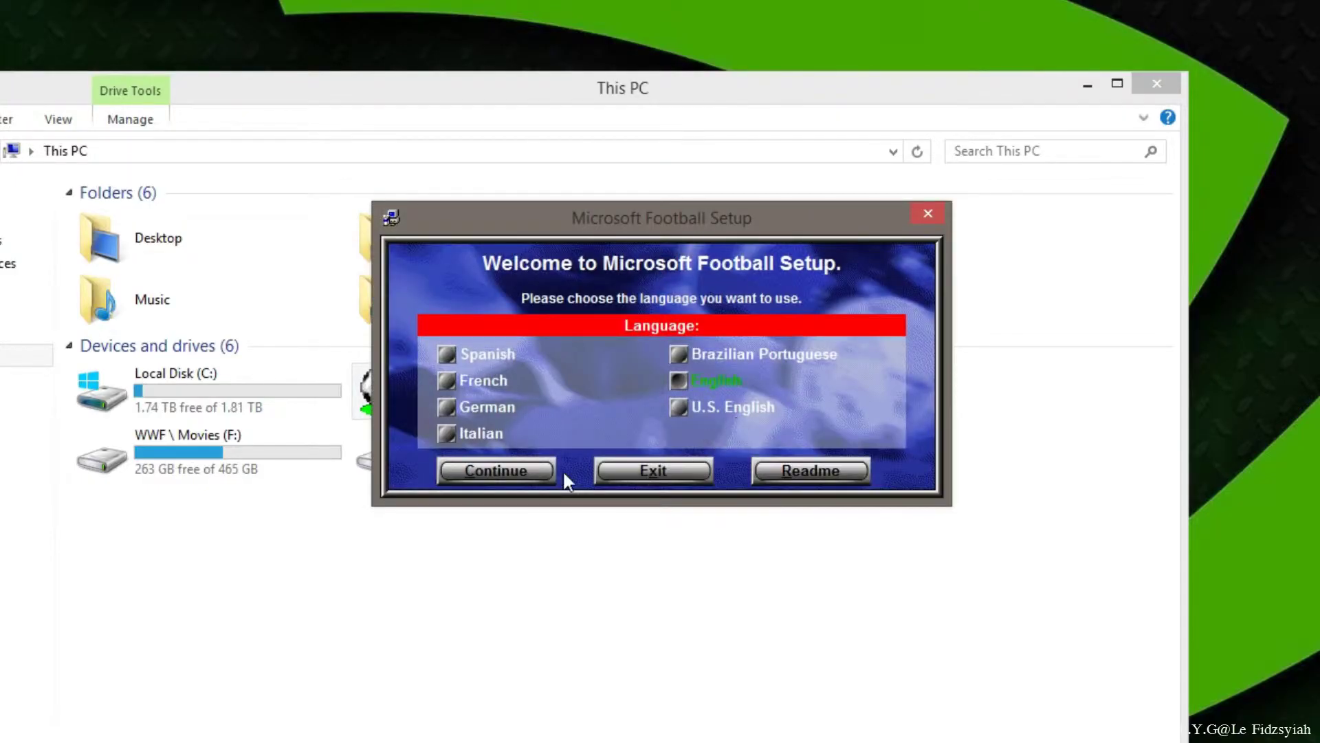
{"action": "left_click", "coordinate": [534, 480]}
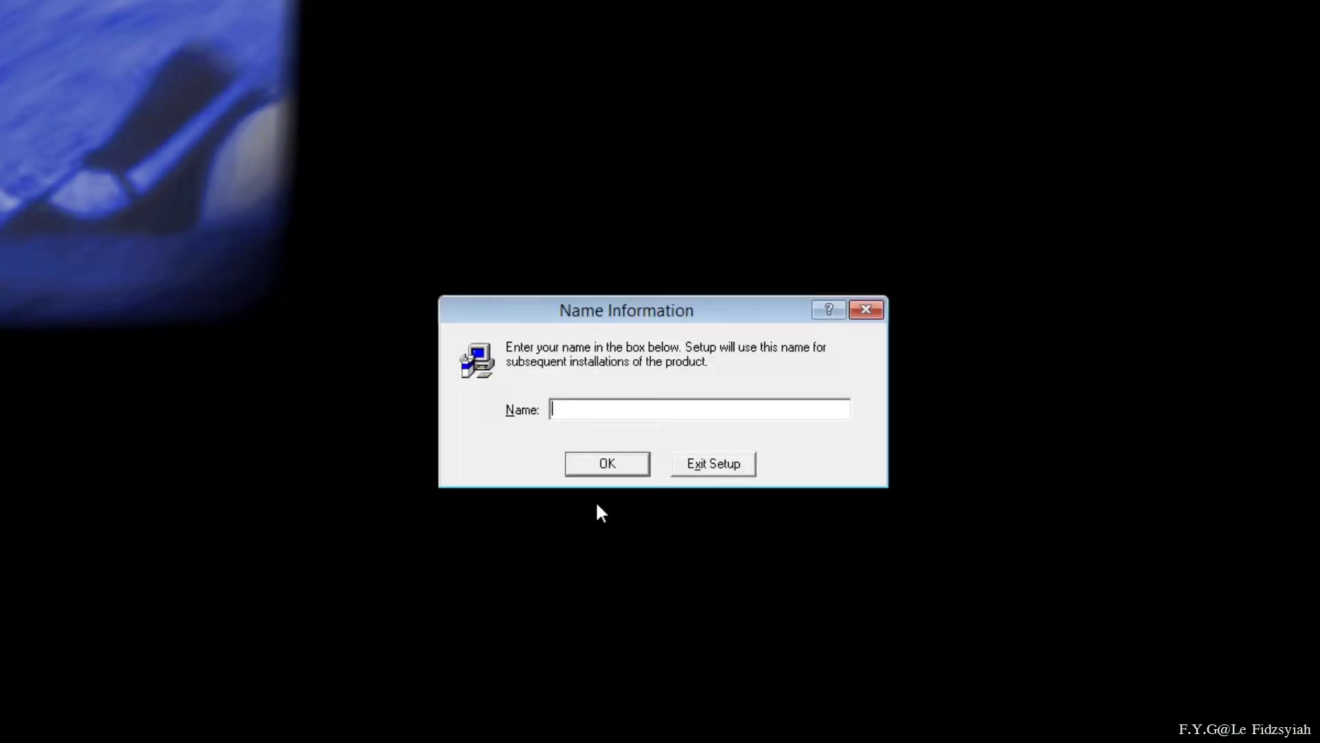
{"action": "type", "text": "FYG"}
{"action": "key", "text": "Return"}
{"action": "key", "text": "Return"}
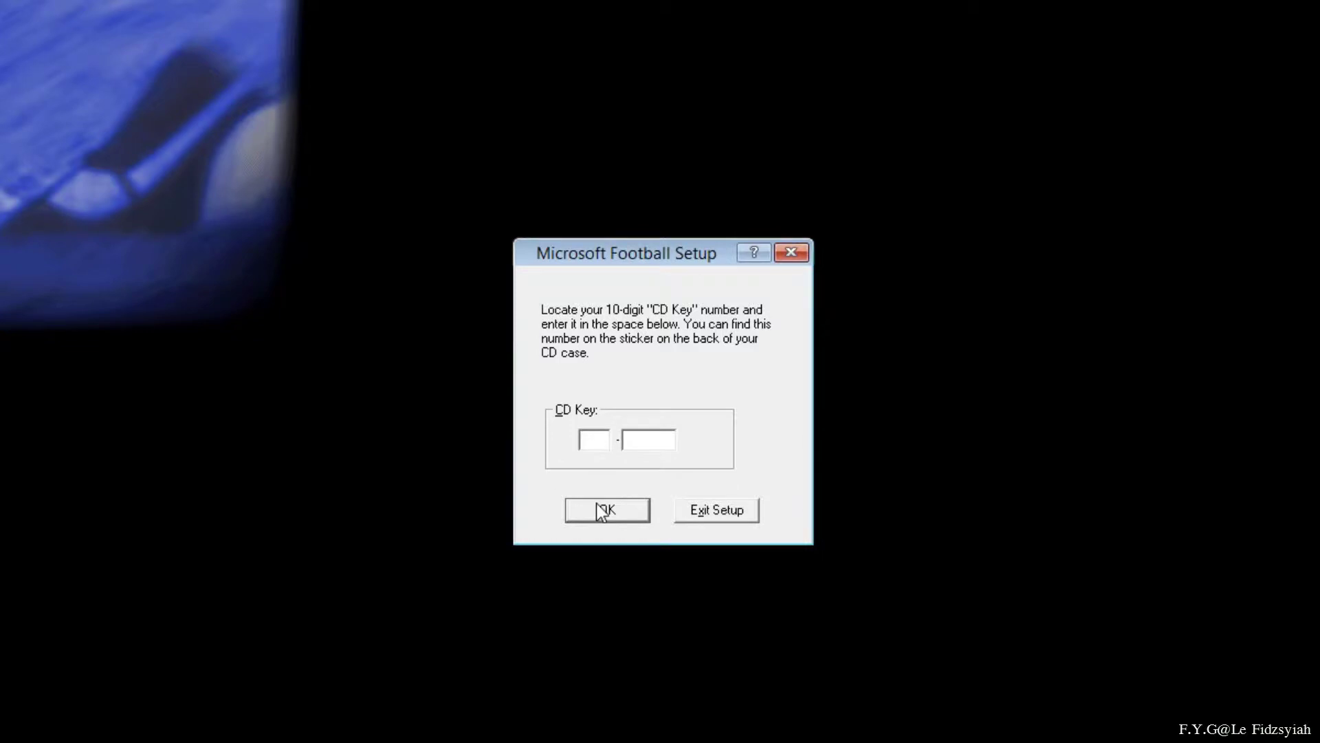
Change the install path to C:\Games\MS Soccer and confirm creating that folder
{"action": "left_click", "coordinate": [596, 502]}
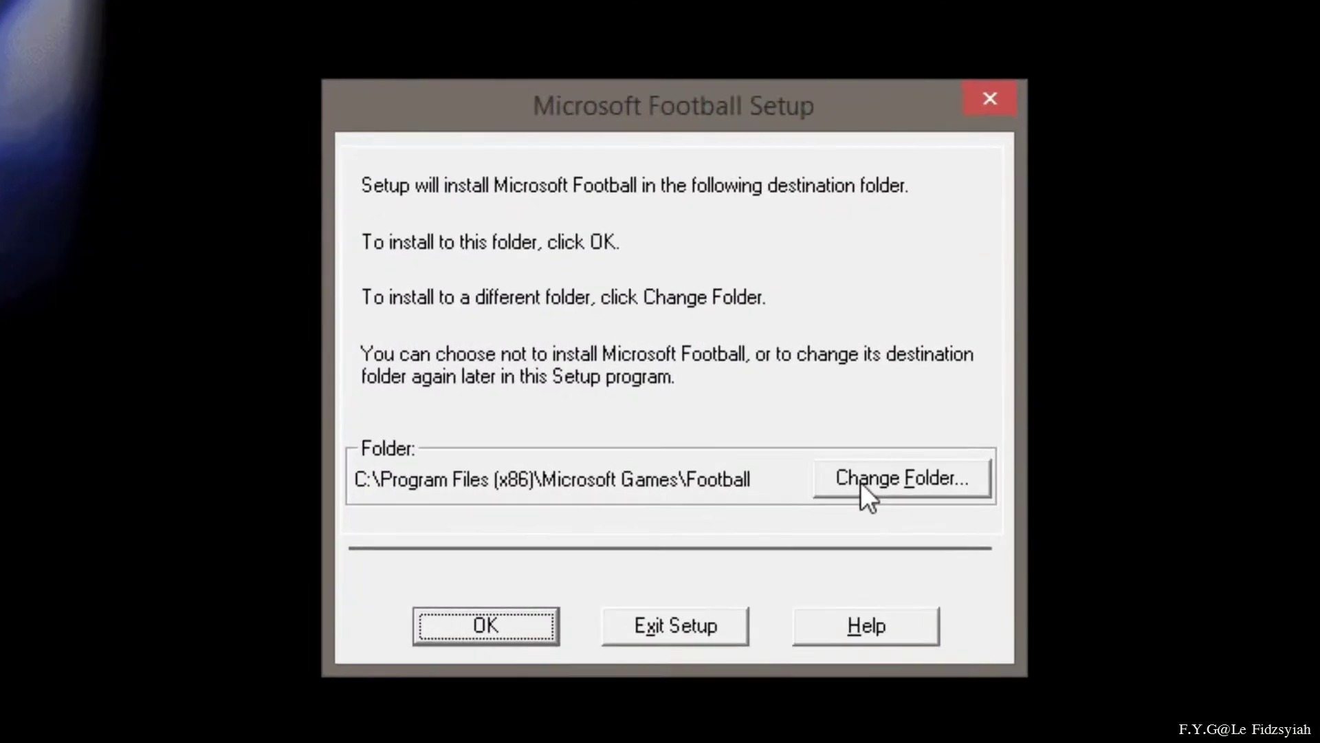
{"action": "left_click", "coordinate": [862, 483]}
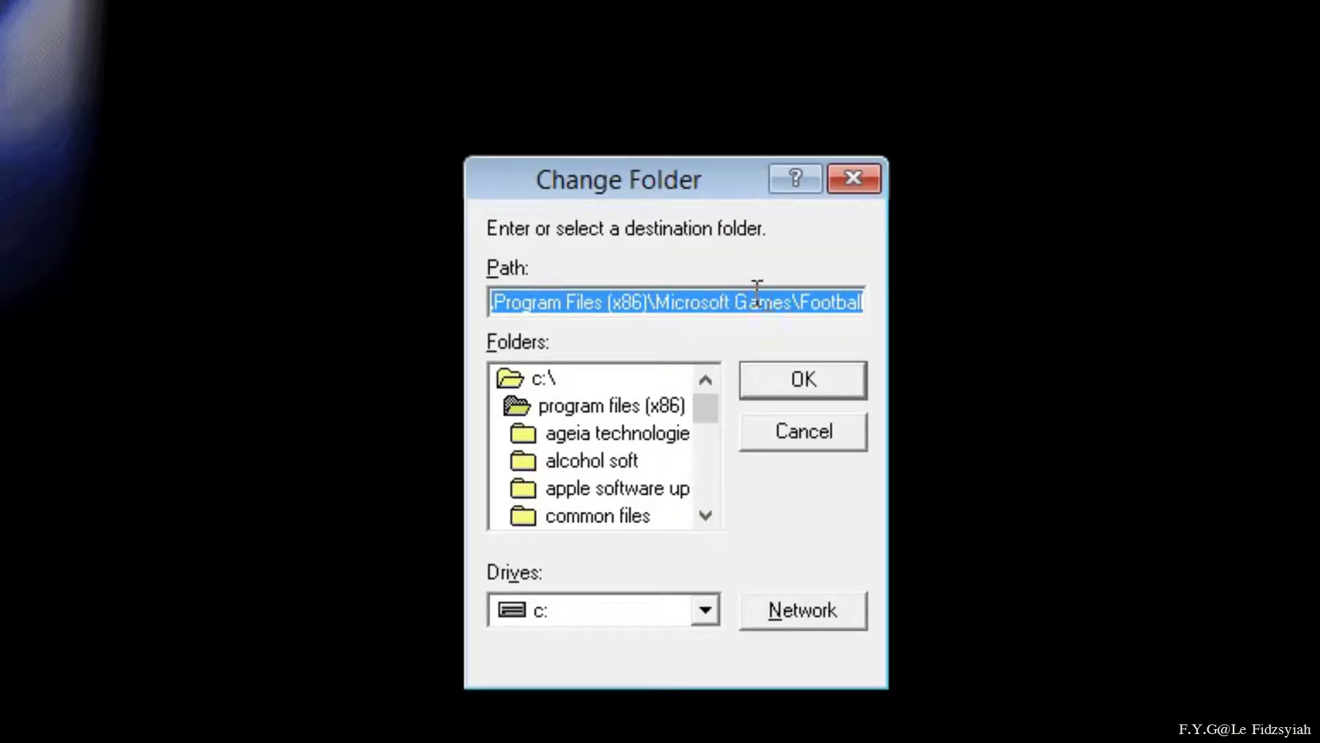
{"action": "left_click_drag", "start_coordinate": [737, 306], "coordinate": [520, 294]}
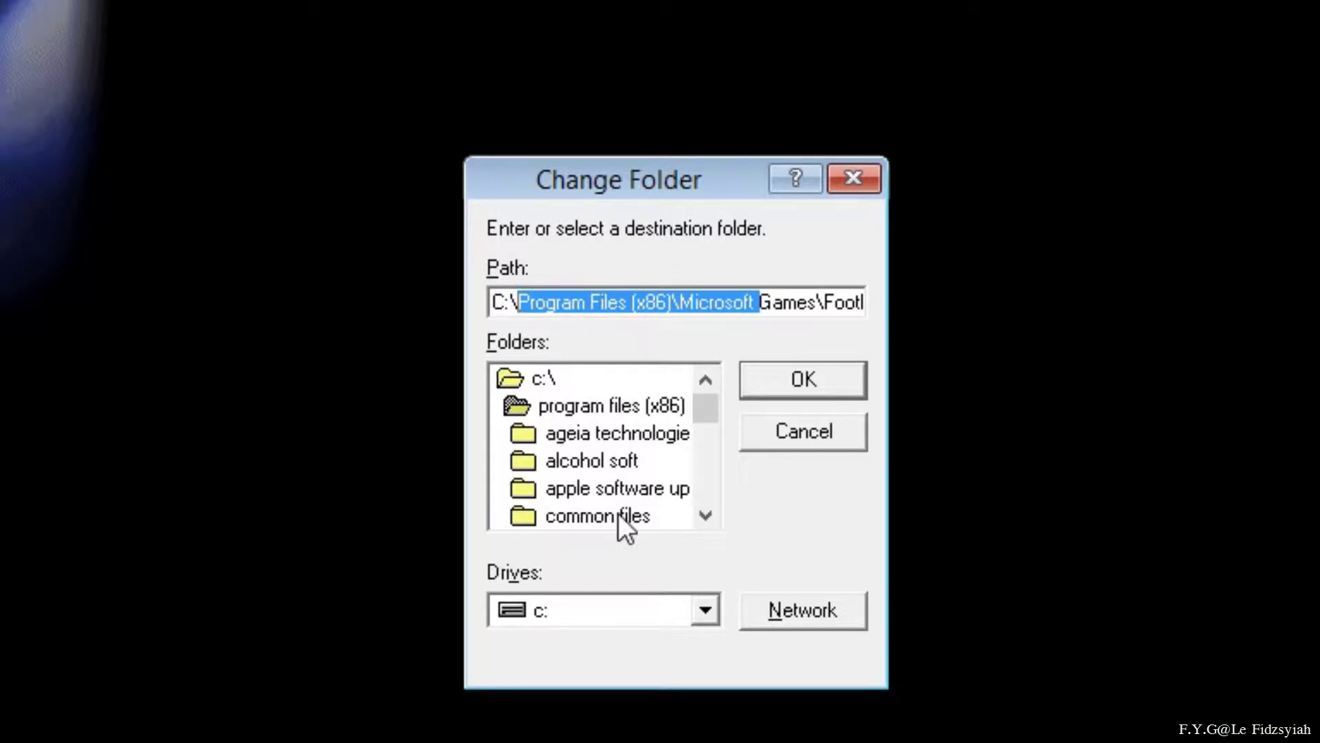
{"action": "key", "text": "Delete"}
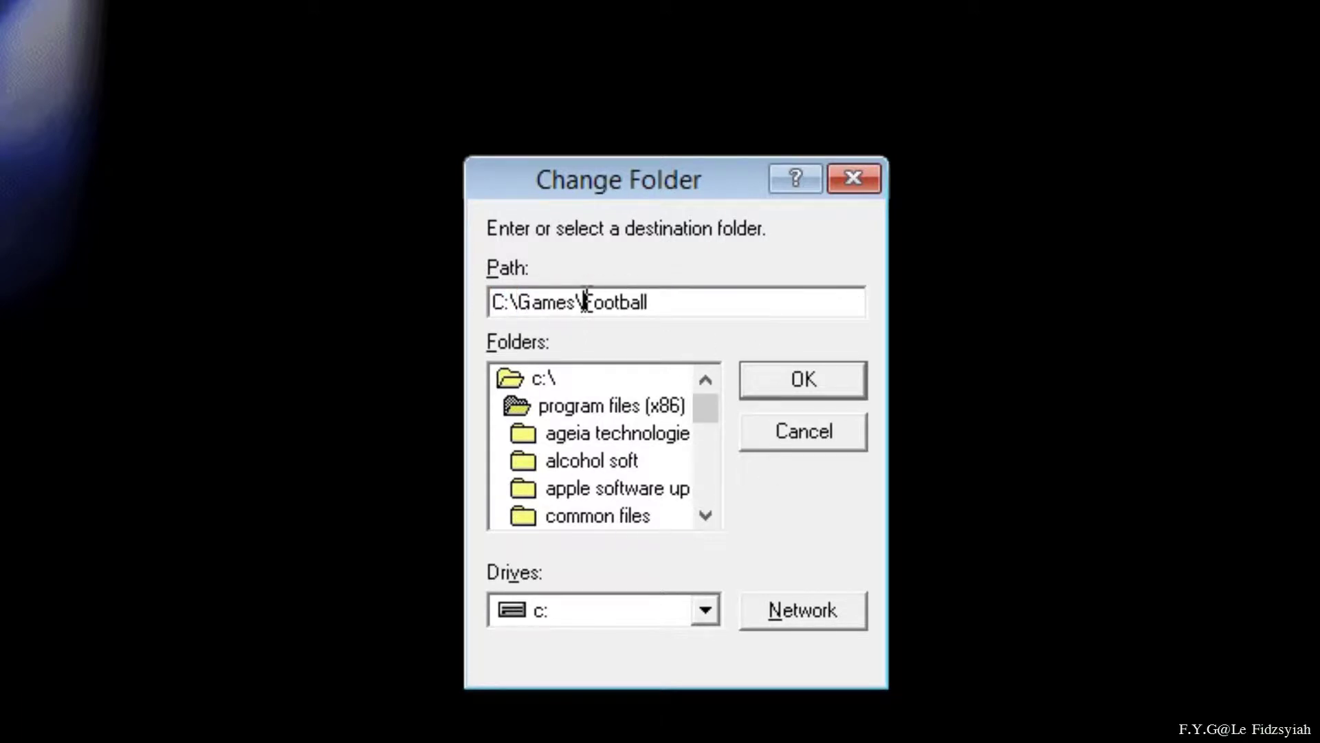
{"action": "left_click_drag", "start_coordinate": [585, 302], "coordinate": [692, 327]}
{"action": "key", "text": "Delete"}
{"action": "type", "text": "MS "}
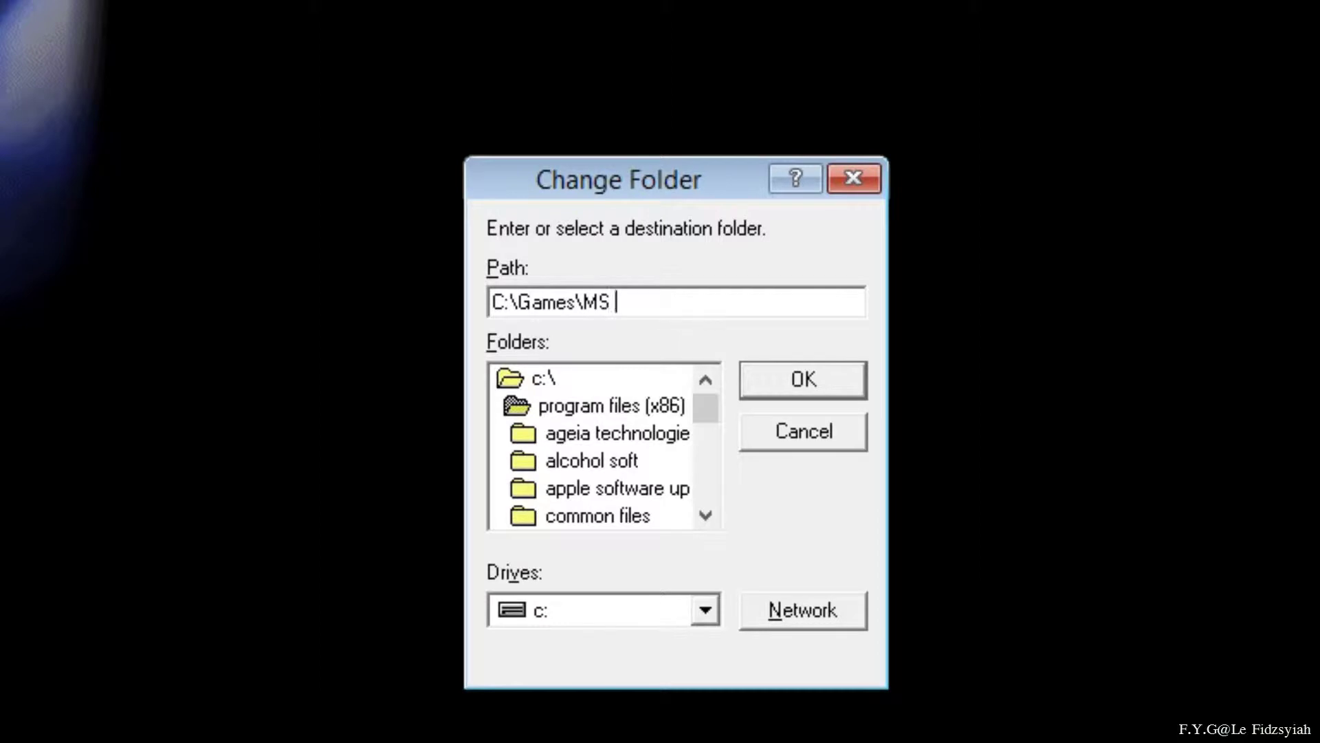
{"action": "type", "text": "Soccer"}
{"action": "key", "text": "Return"}
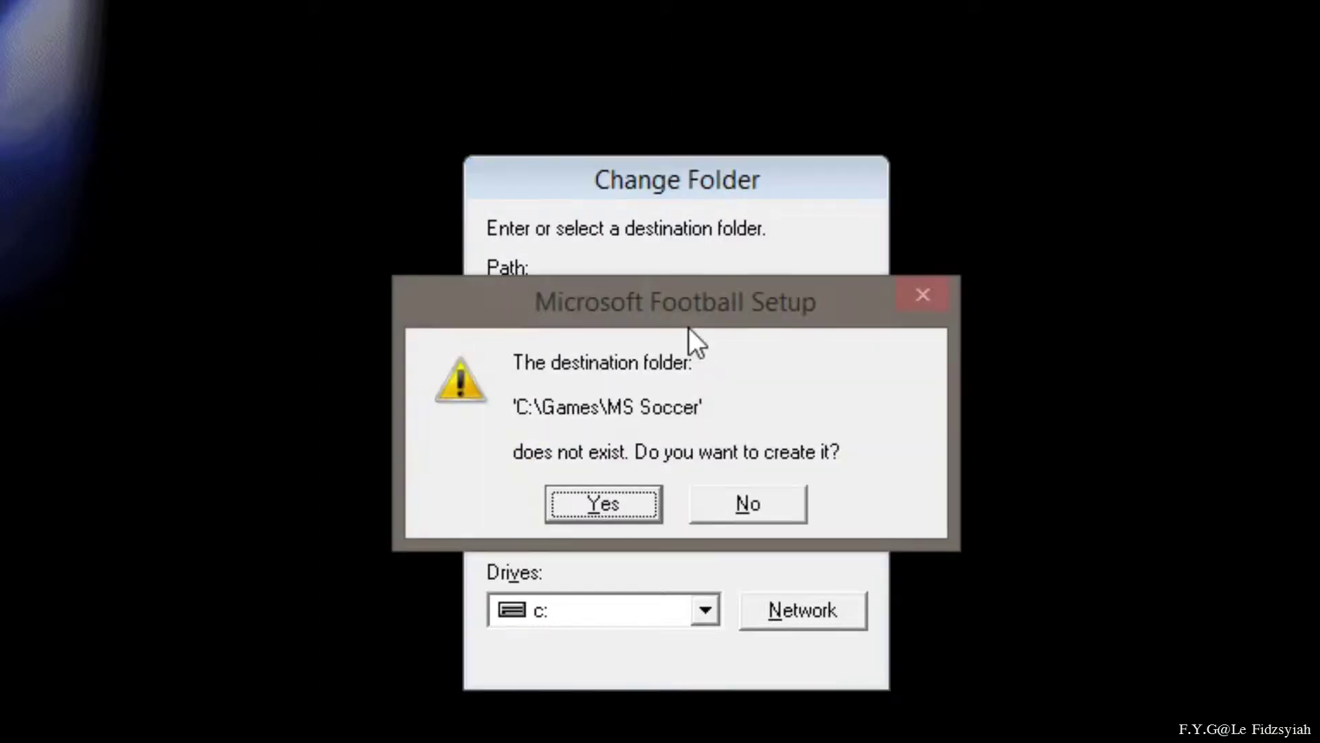
{"action": "key", "text": "Return"}
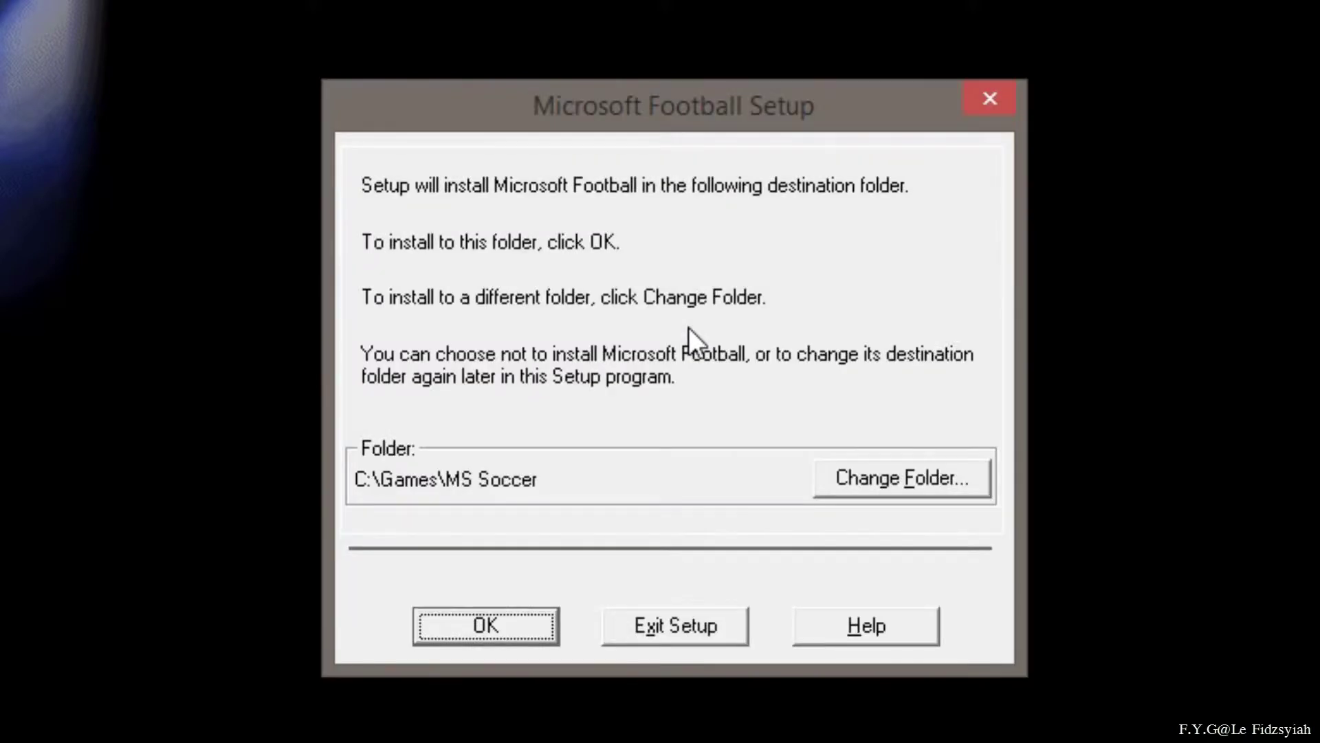
Accept C:\Games\MS Soccer, choose the Optimal installation, and add a desktop shortcut
{"action": "left_click", "coordinate": [464, 625]}
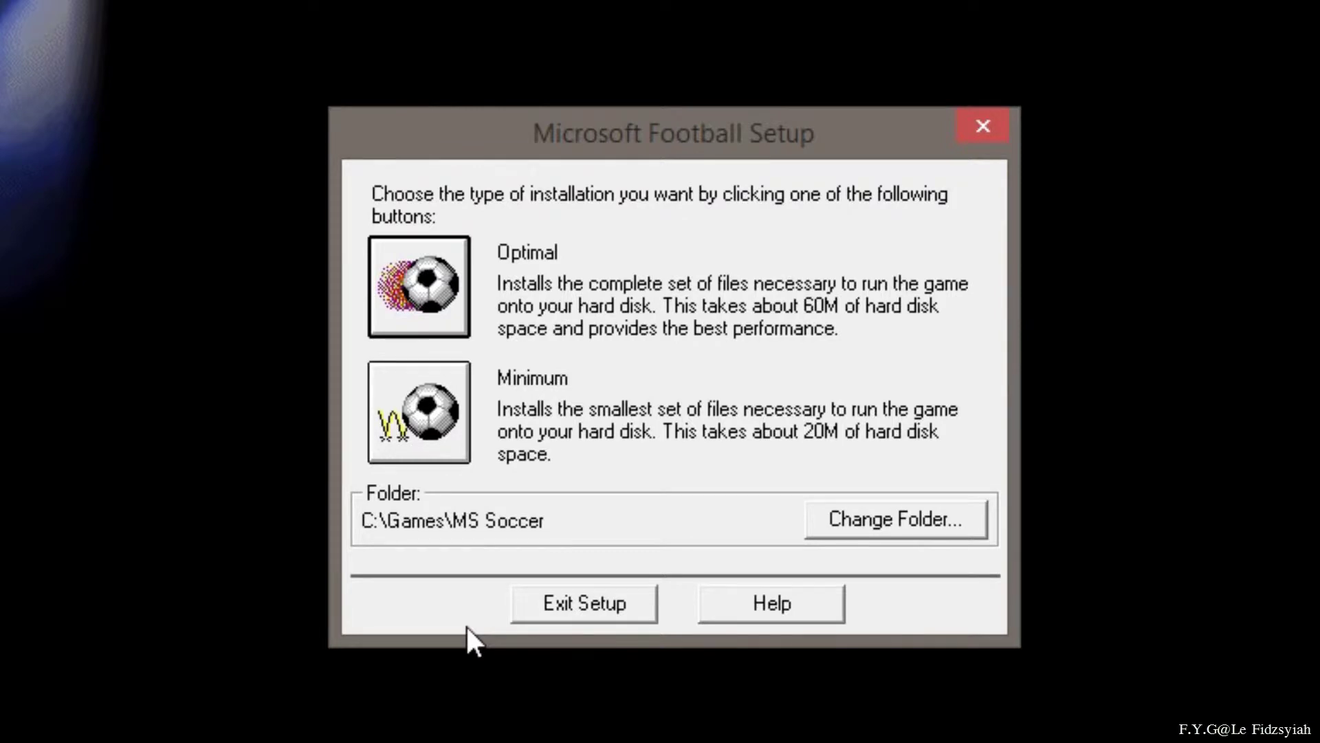
{"action": "left_click", "coordinate": [419, 308]}
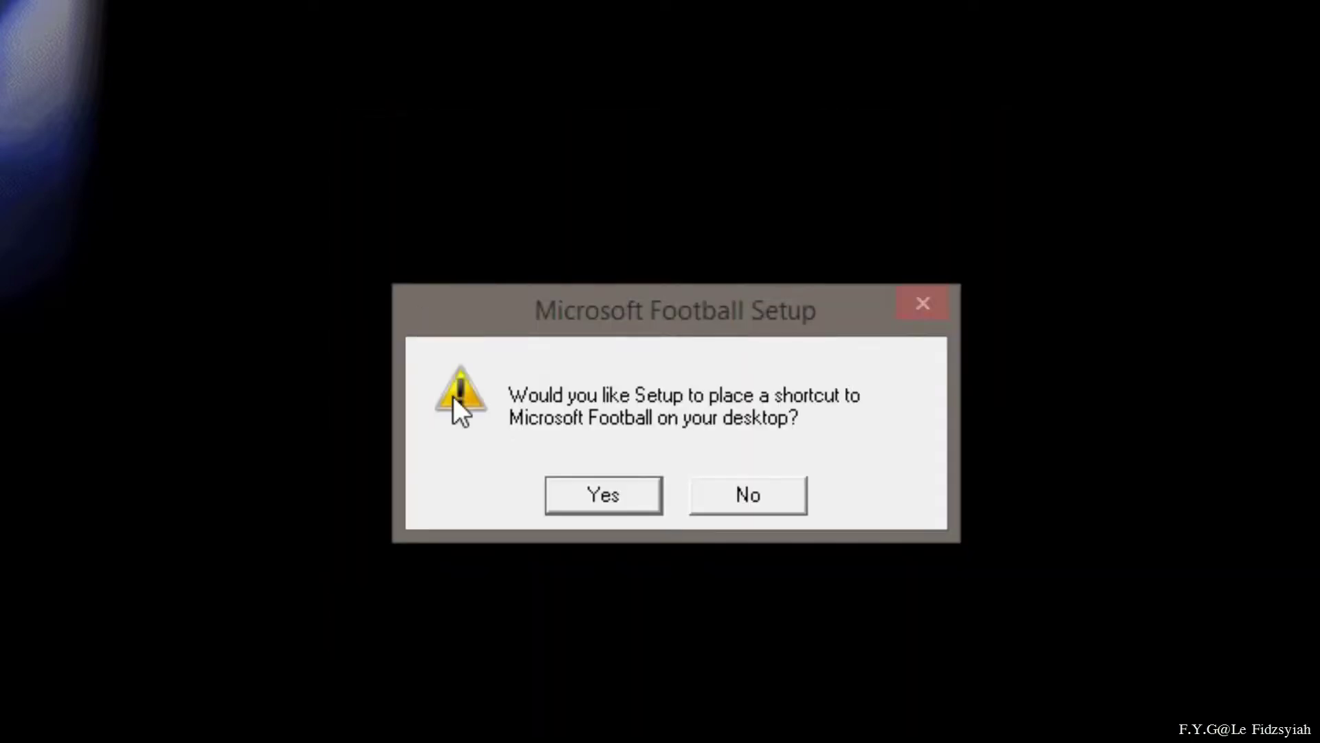
{"action": "left_click", "coordinate": [600, 492]}
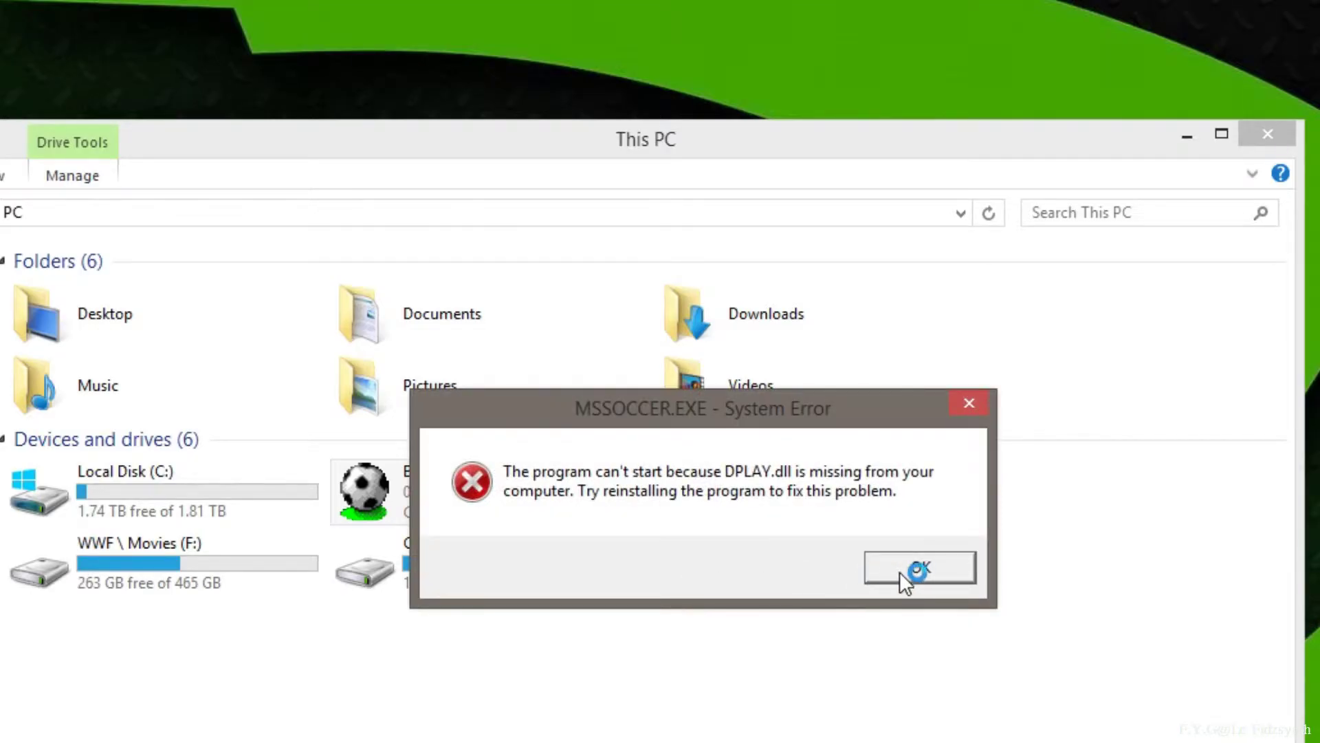
Dismiss the DPLAY.dll error and download Microsoft Soccer Fix from OneDrive
{"action": "left_click", "coordinate": [902, 572]}
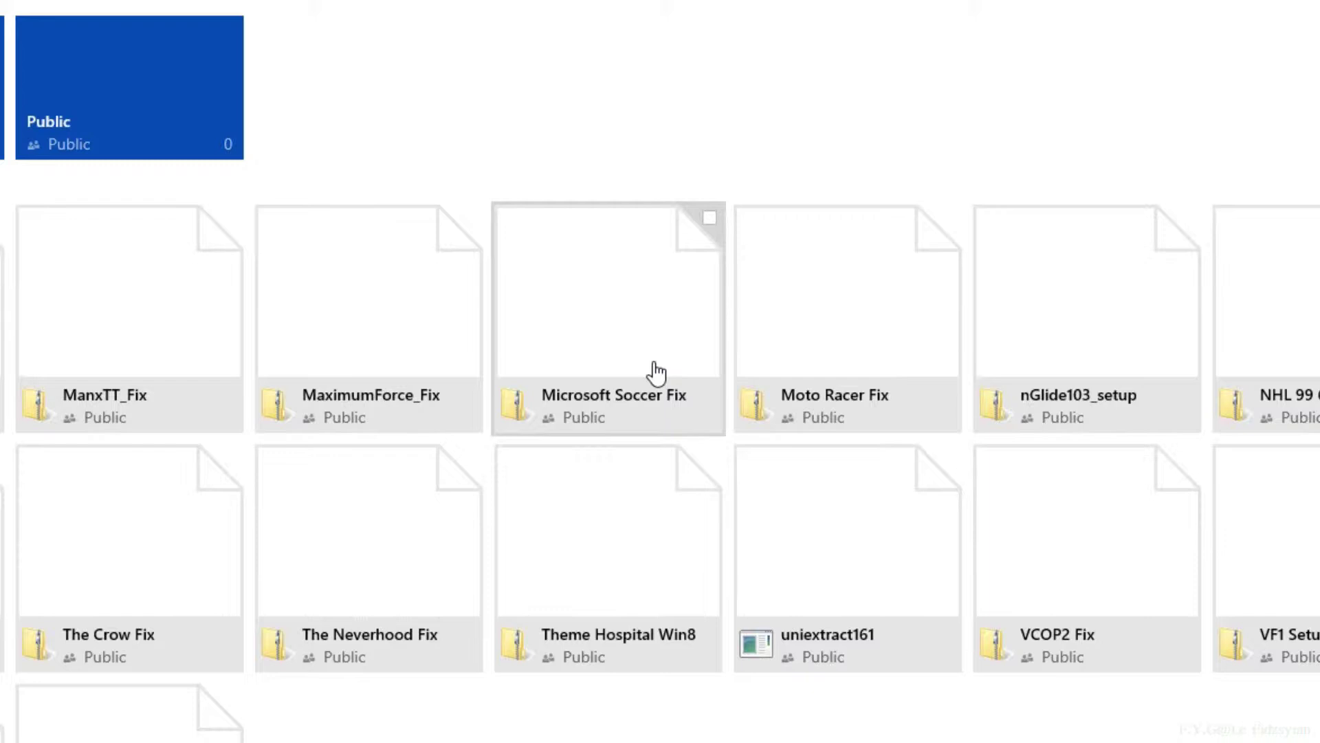
{"action": "right_click", "coordinate": [710, 369]}
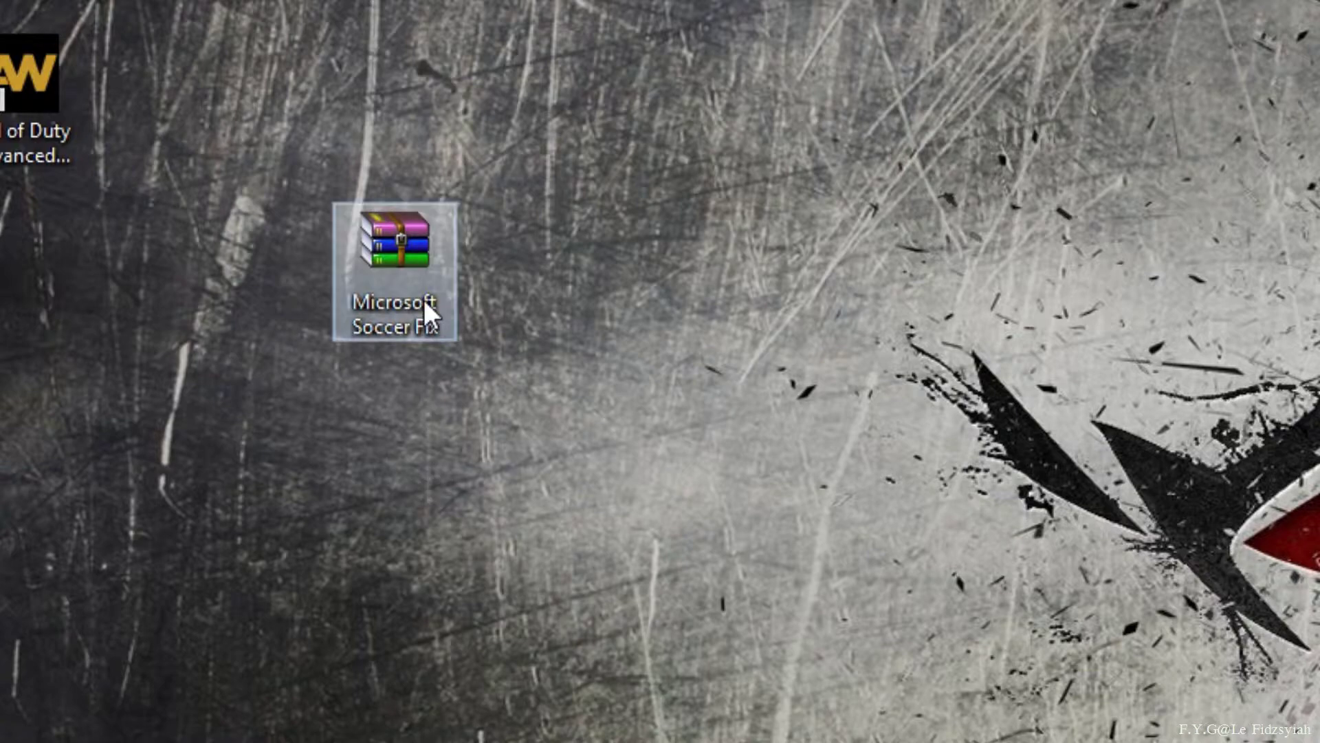
Copy AM16.DLL, AMF16.DLL, dplay.dll and the Windows 8.1 registry fix from Microsoft Soccer Fix.rar into C:\Games\MS Soccer
{"action": "key", "text": "super"}
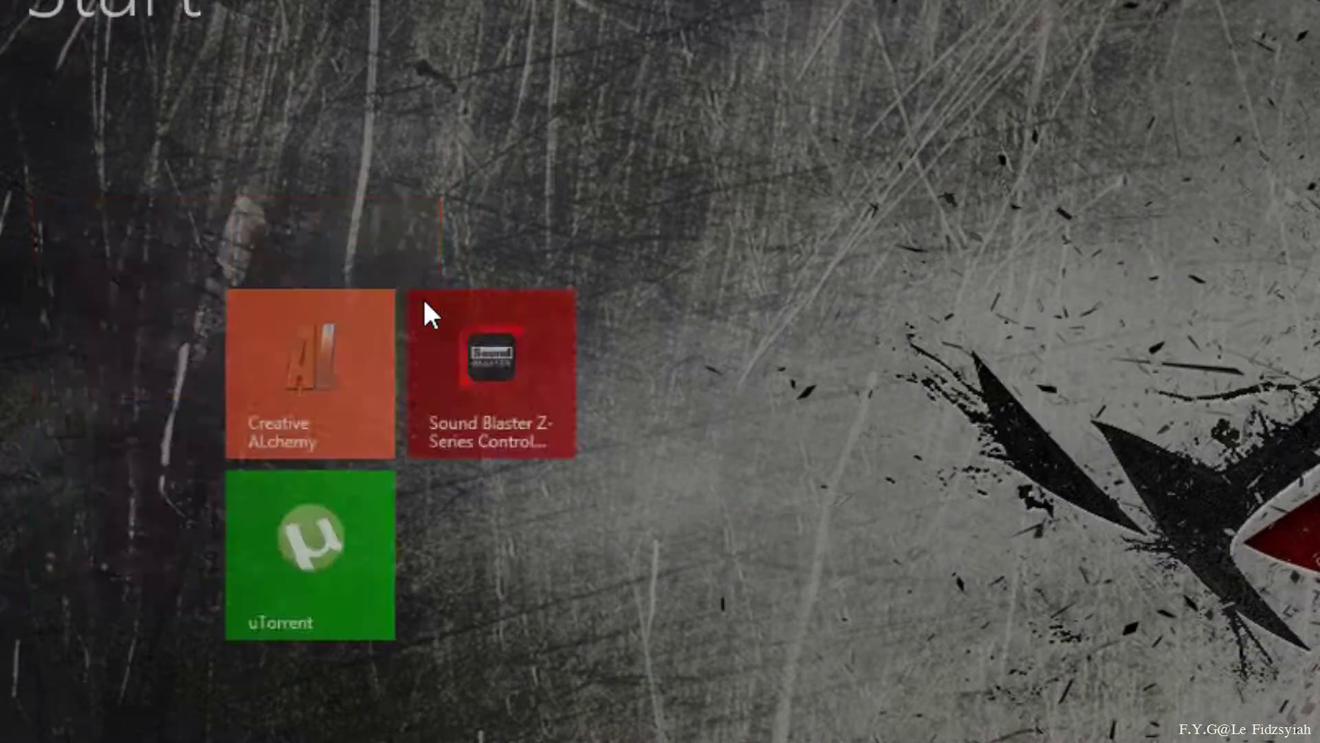
{"action": "key", "text": "super"}
{"action": "double_click", "coordinate": [423, 299]}
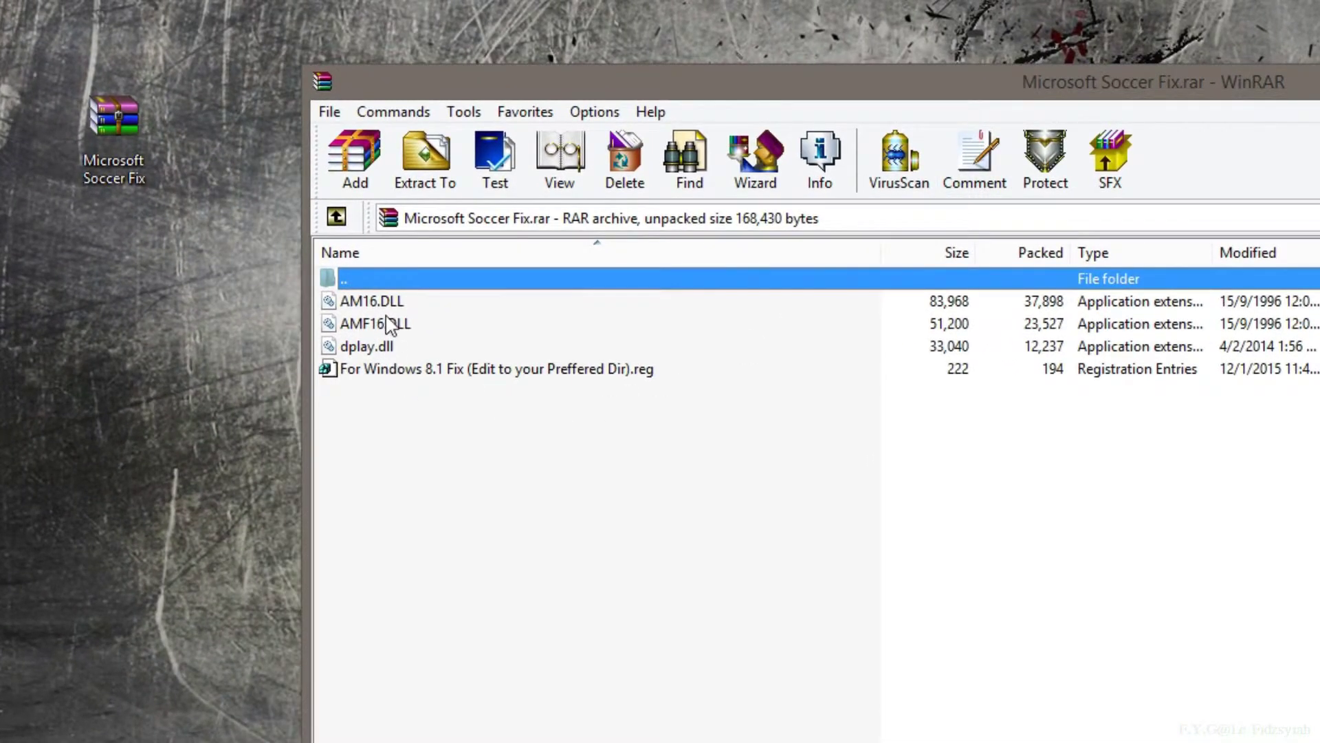
{"action": "key", "text": "ctrl+a"}
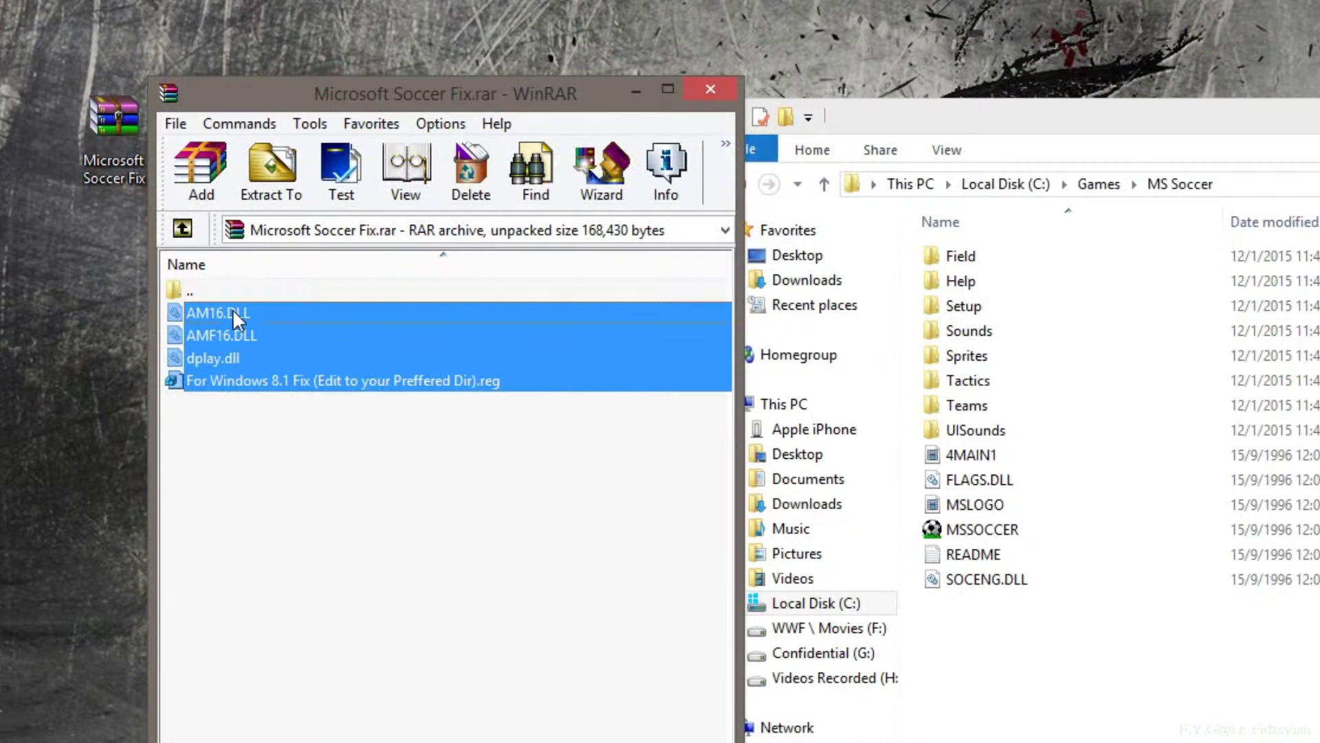
{"action": "left_click_drag", "start_coordinate": [234, 311], "coordinate": [1050, 657]}
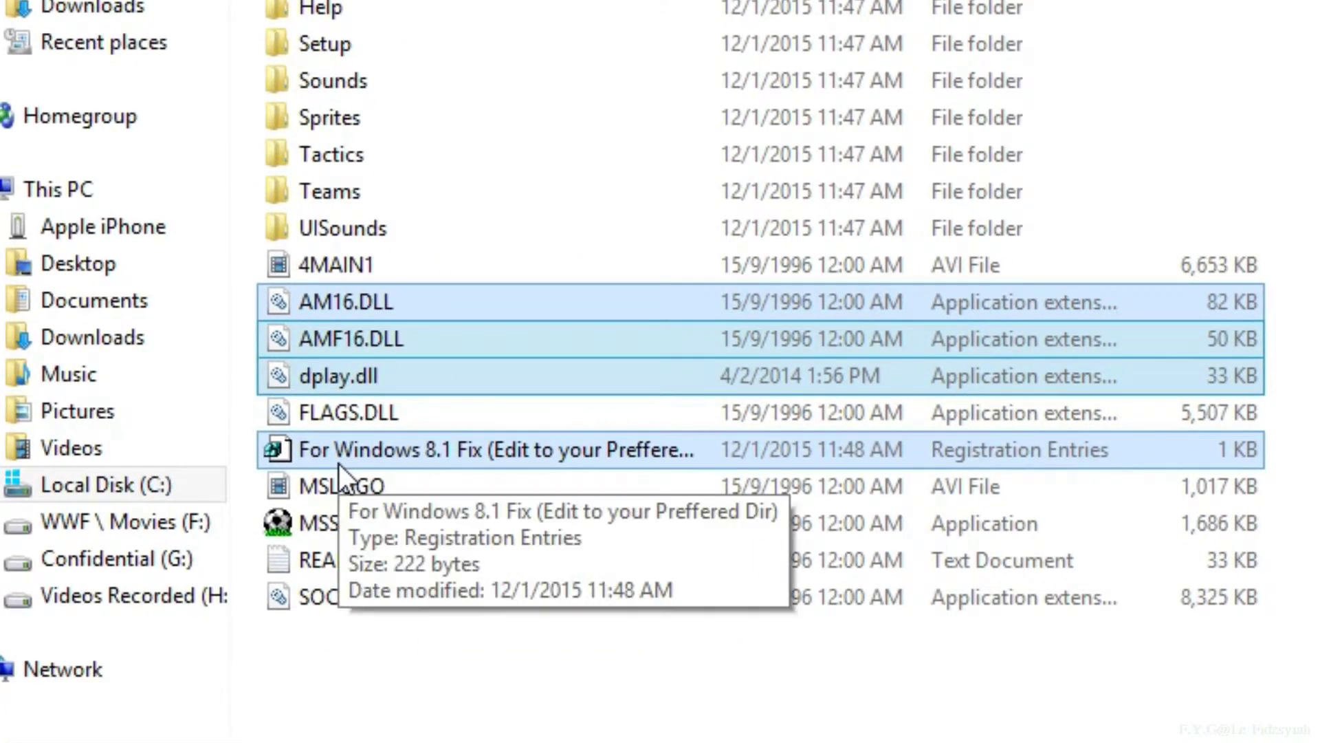
{"action": "left_click", "coordinate": [338, 463]}
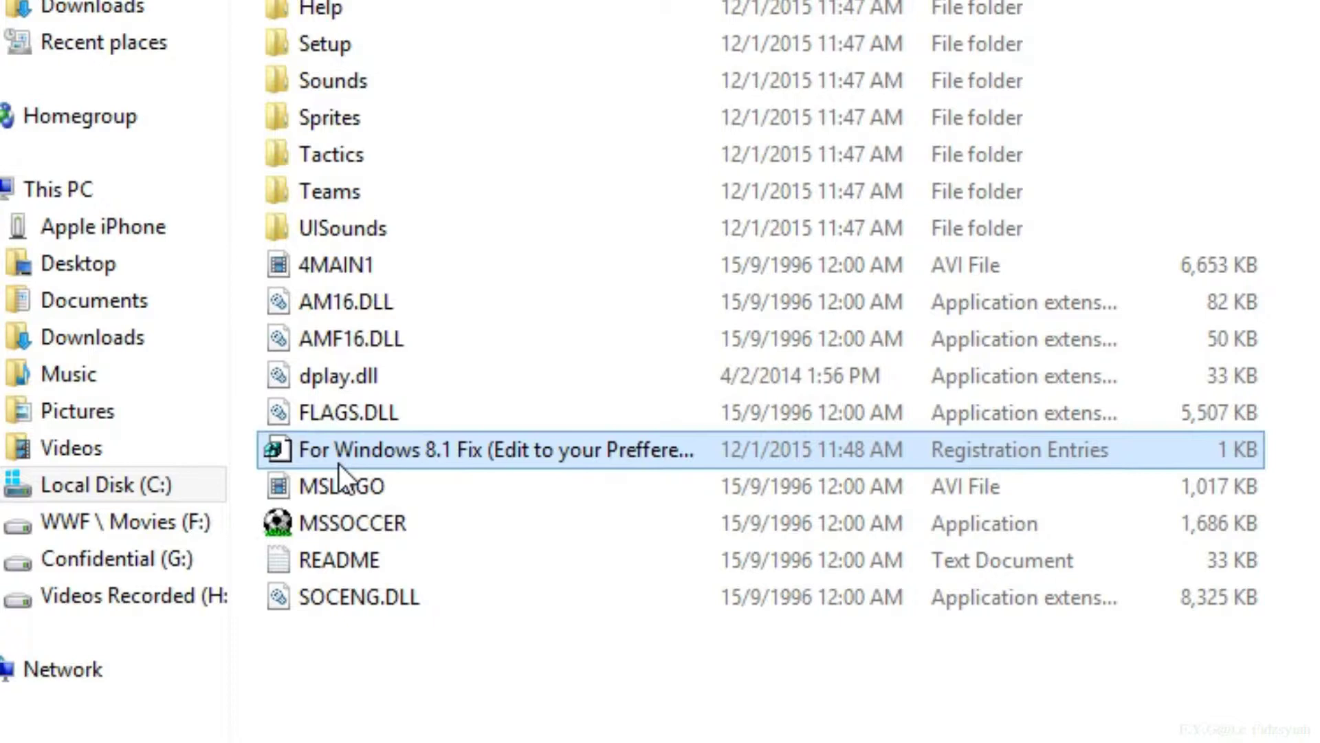
Edit the registry fix in Notepad and verify its path reads Games\MS Soccer
{"action": "right_click", "coordinate": [338, 464]}
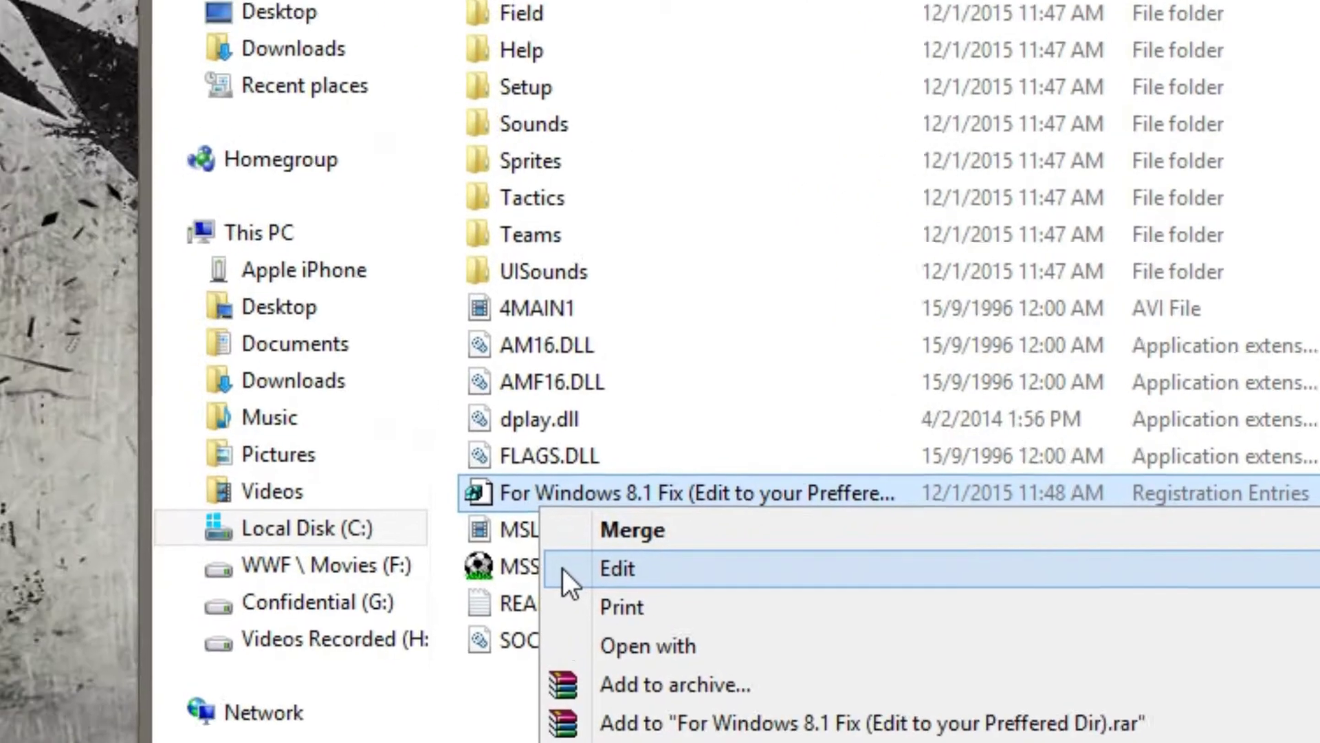
{"action": "left_click", "coordinate": [361, 525]}
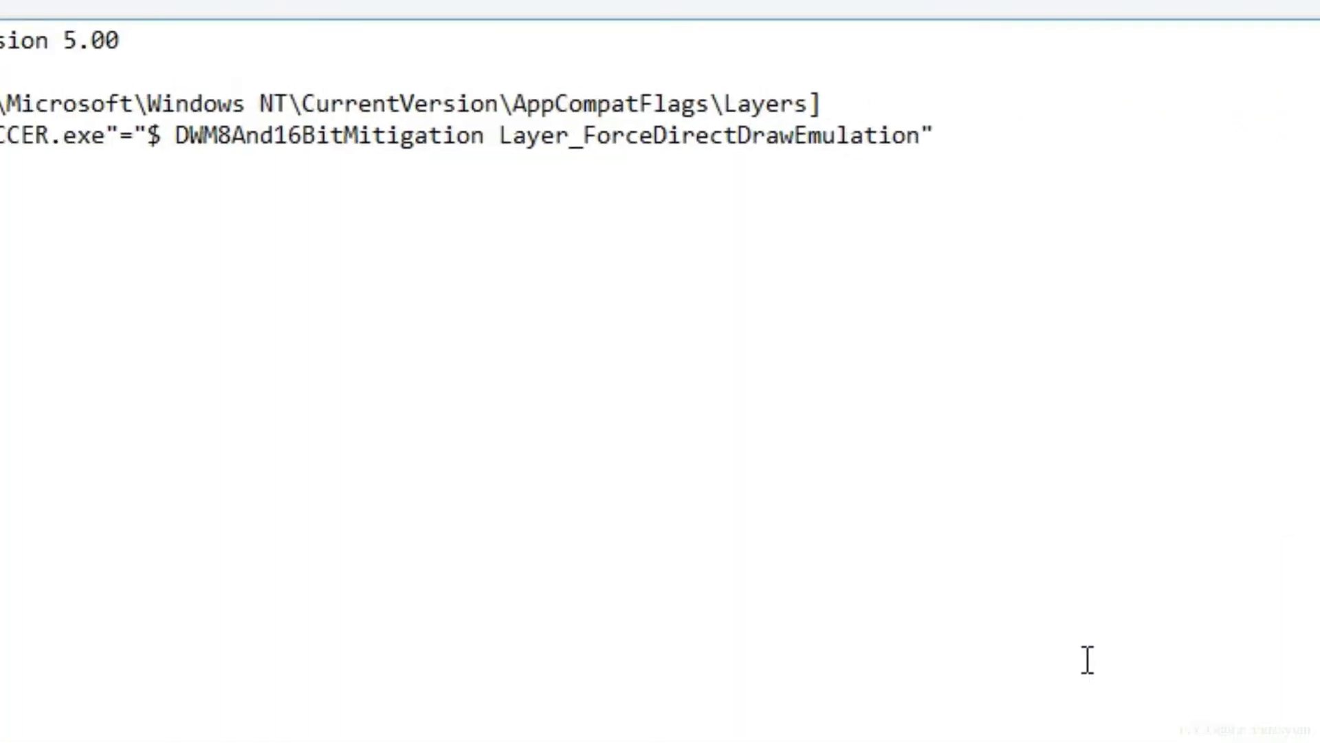
{"action": "left_click_drag", "start_coordinate": [85, 222], "coordinate": [339, 281]}
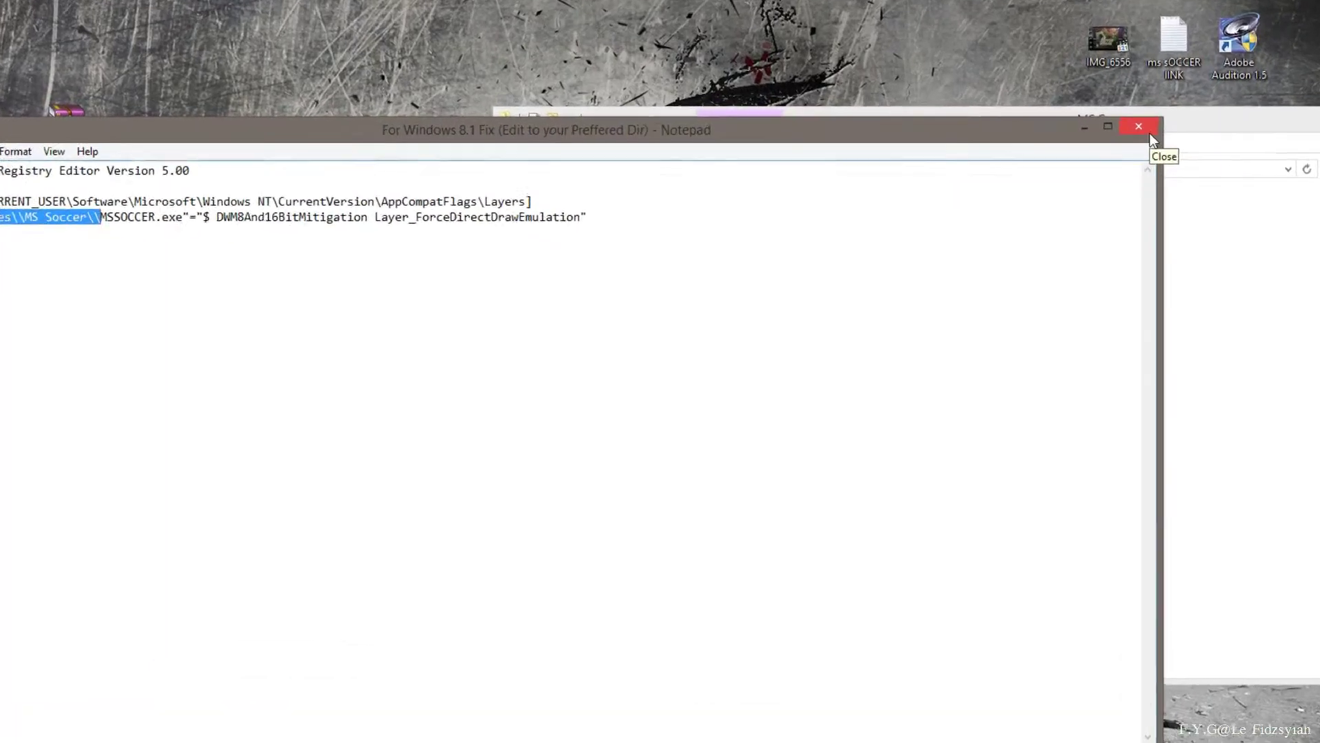
Import the Windows 8.1 registry fix into the registry, then launch Microsoft Football from the desktop
{"action": "left_click", "coordinate": [1096, 169]}
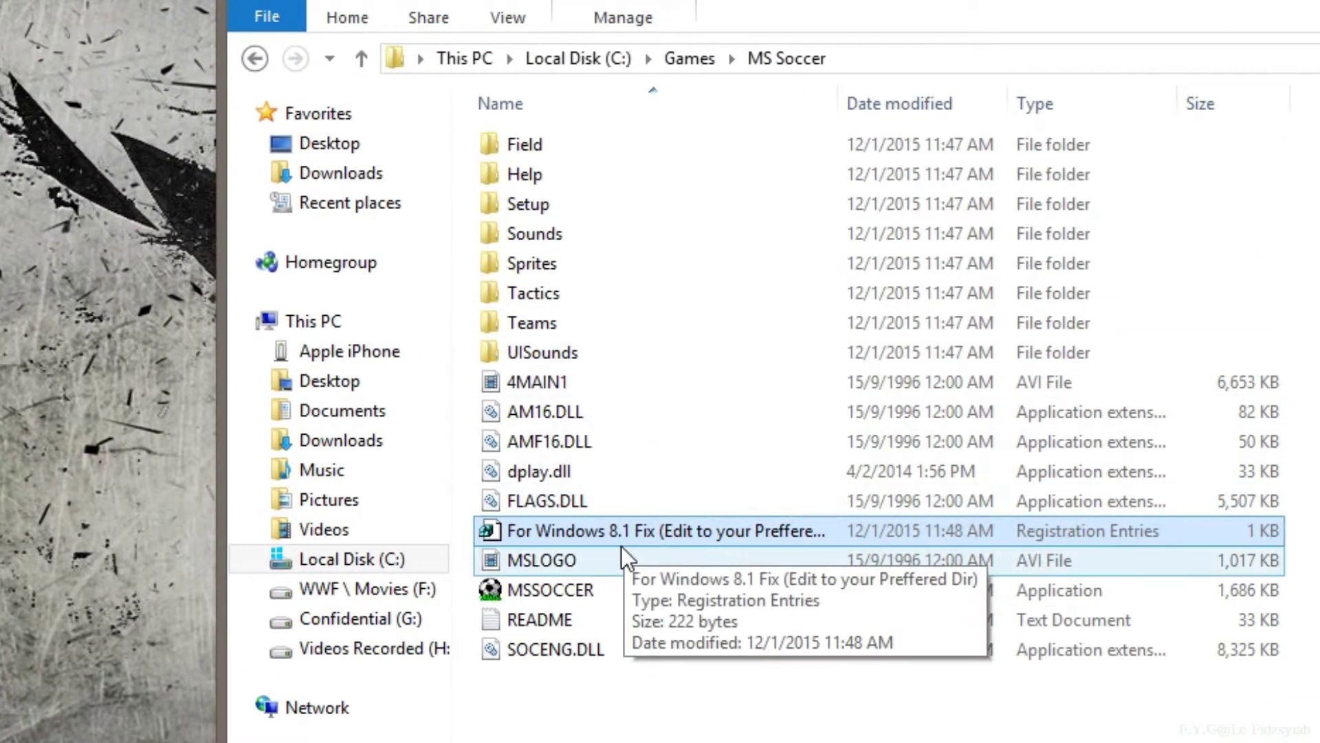
{"action": "double_click", "coordinate": [622, 527]}
{"action": "left_click", "coordinate": [537, 436]}
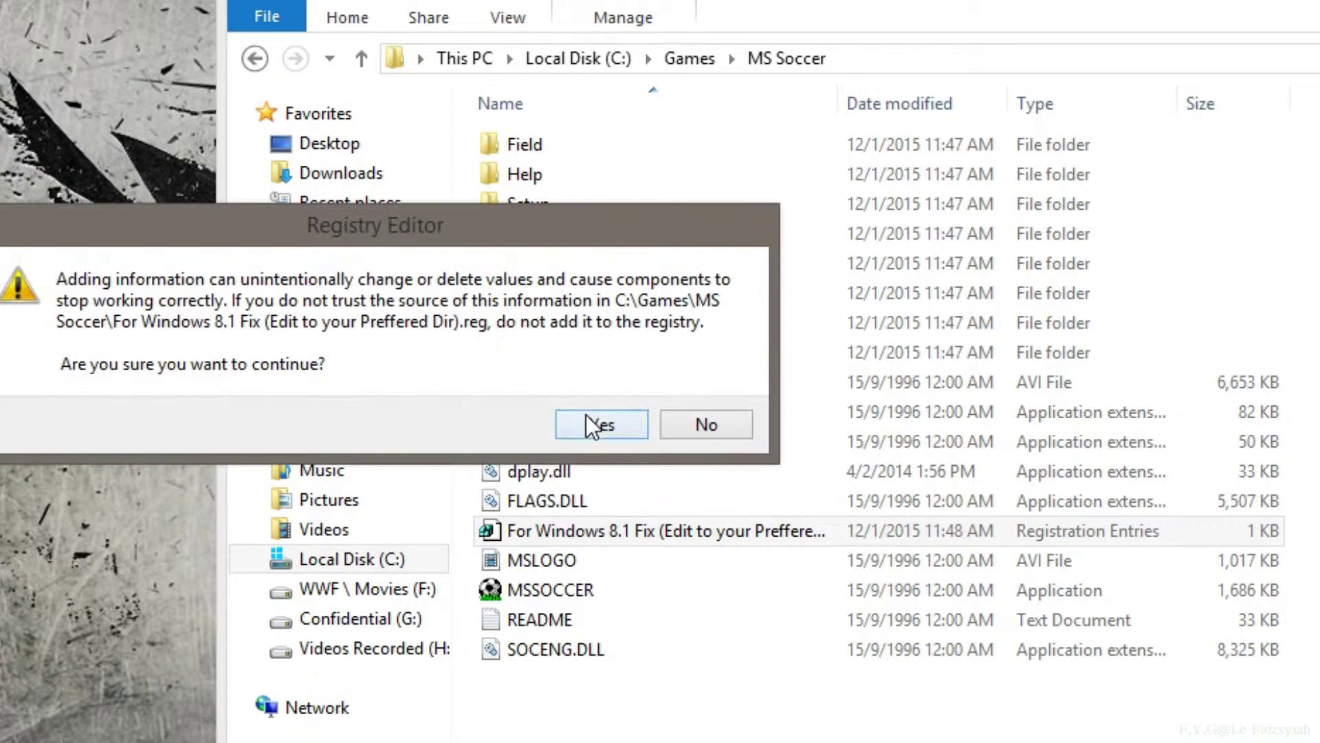
{"action": "left_click", "coordinate": [592, 425]}
{"action": "left_click", "coordinate": [750, 393]}
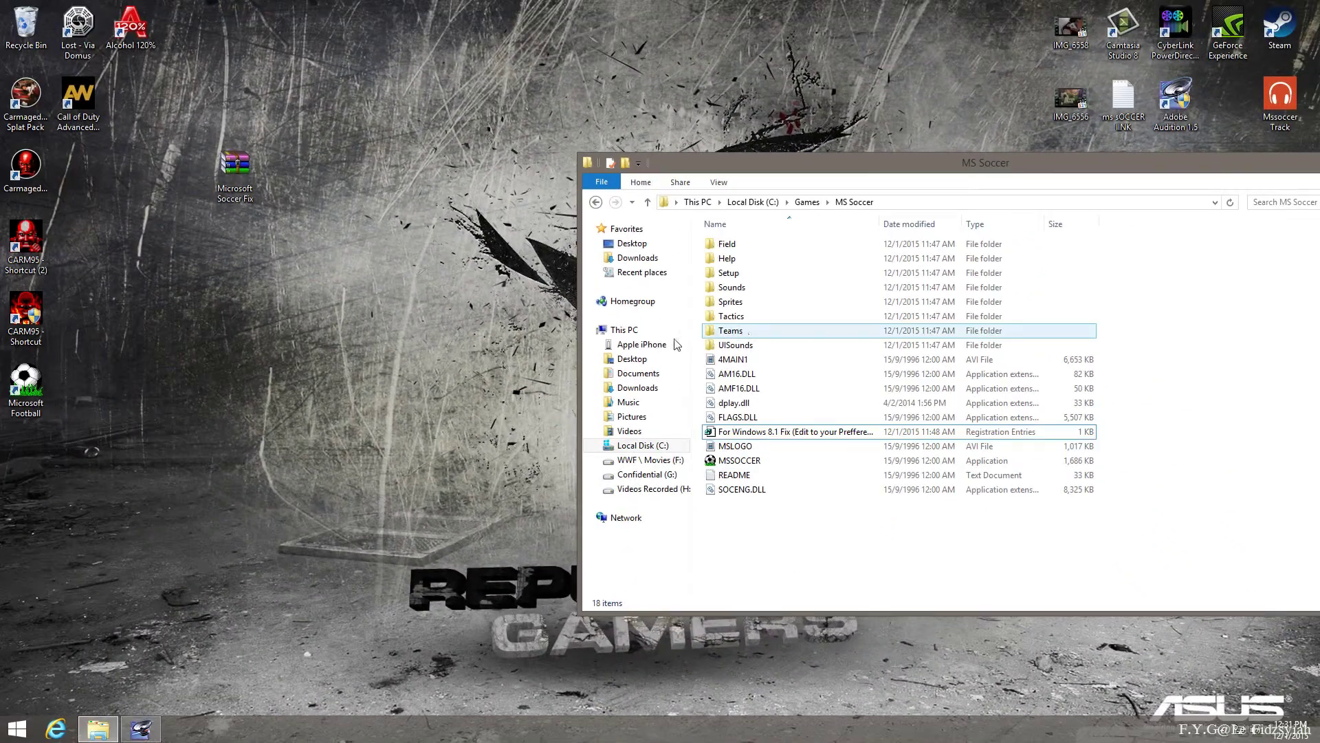
{"action": "double_click", "coordinate": [25, 383]}
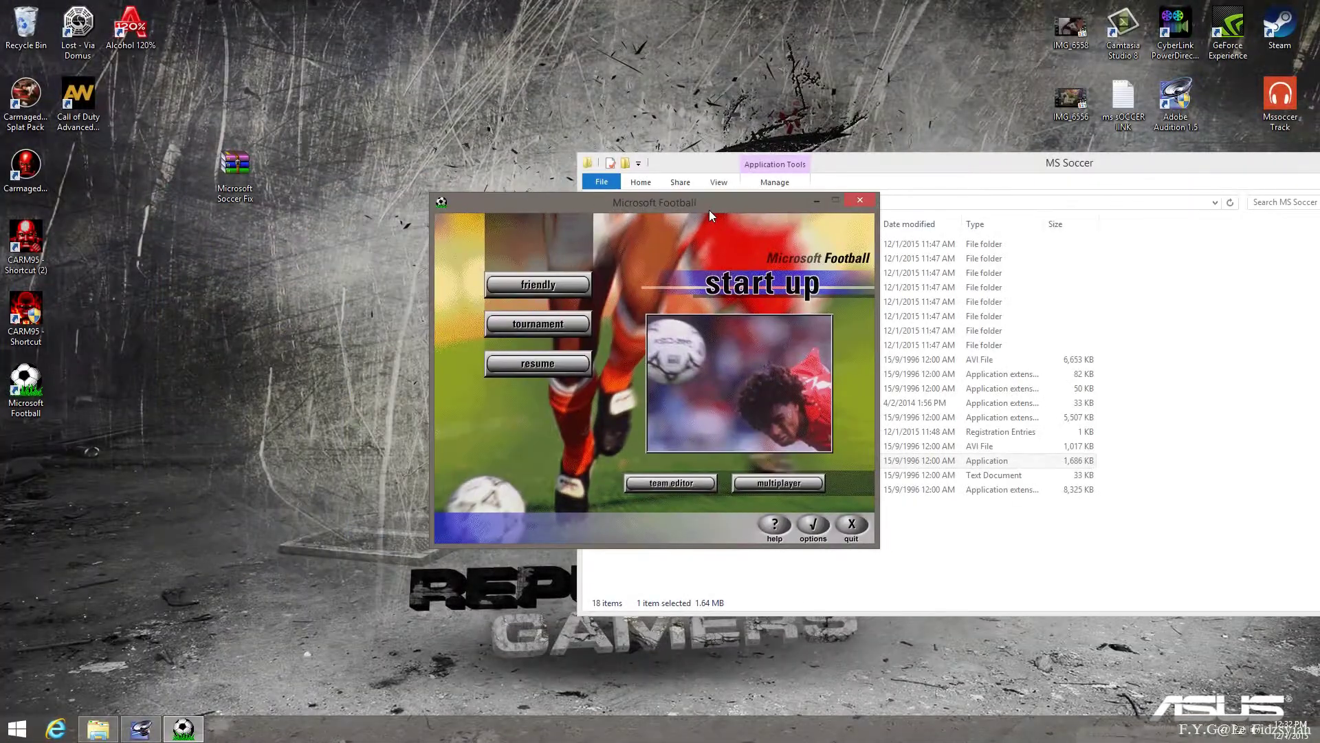
Start a friendly and set the display screen size to 800 x 600
{"action": "left_click", "coordinate": [552, 293]}
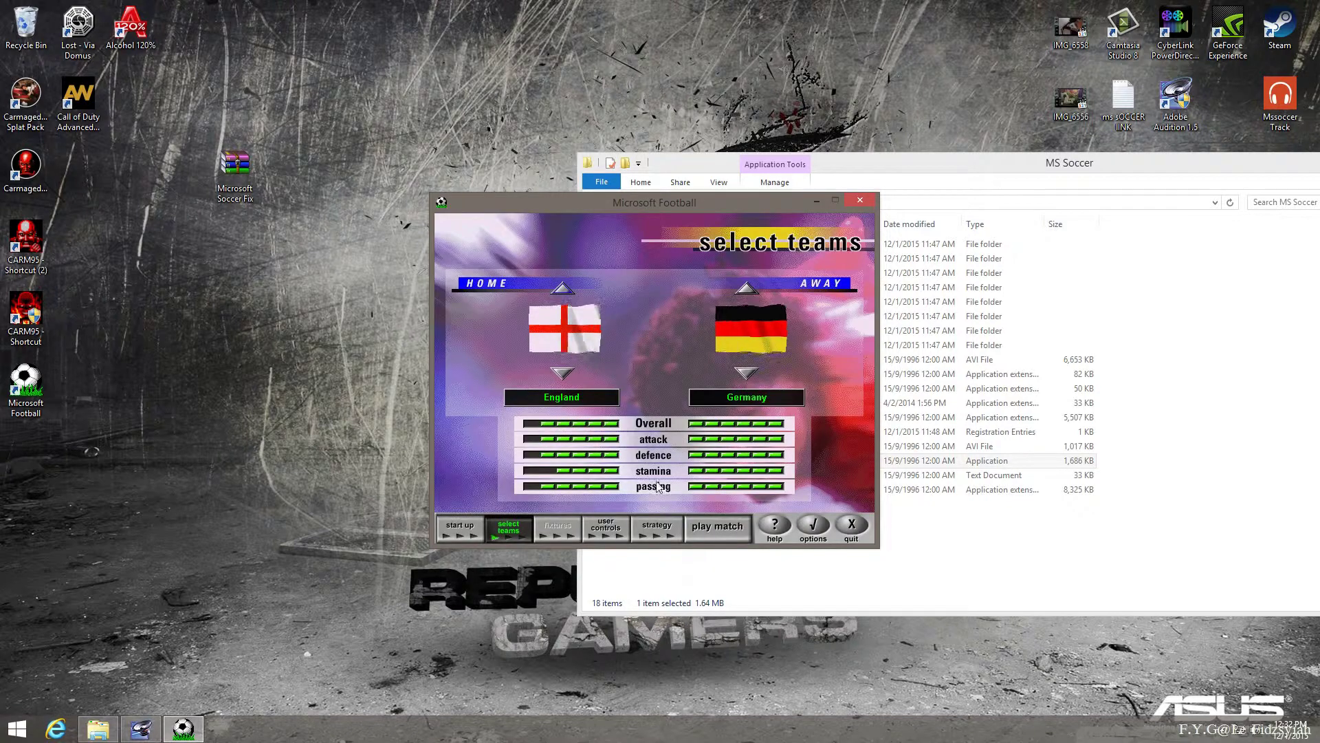
{"action": "left_click", "coordinate": [814, 526]}
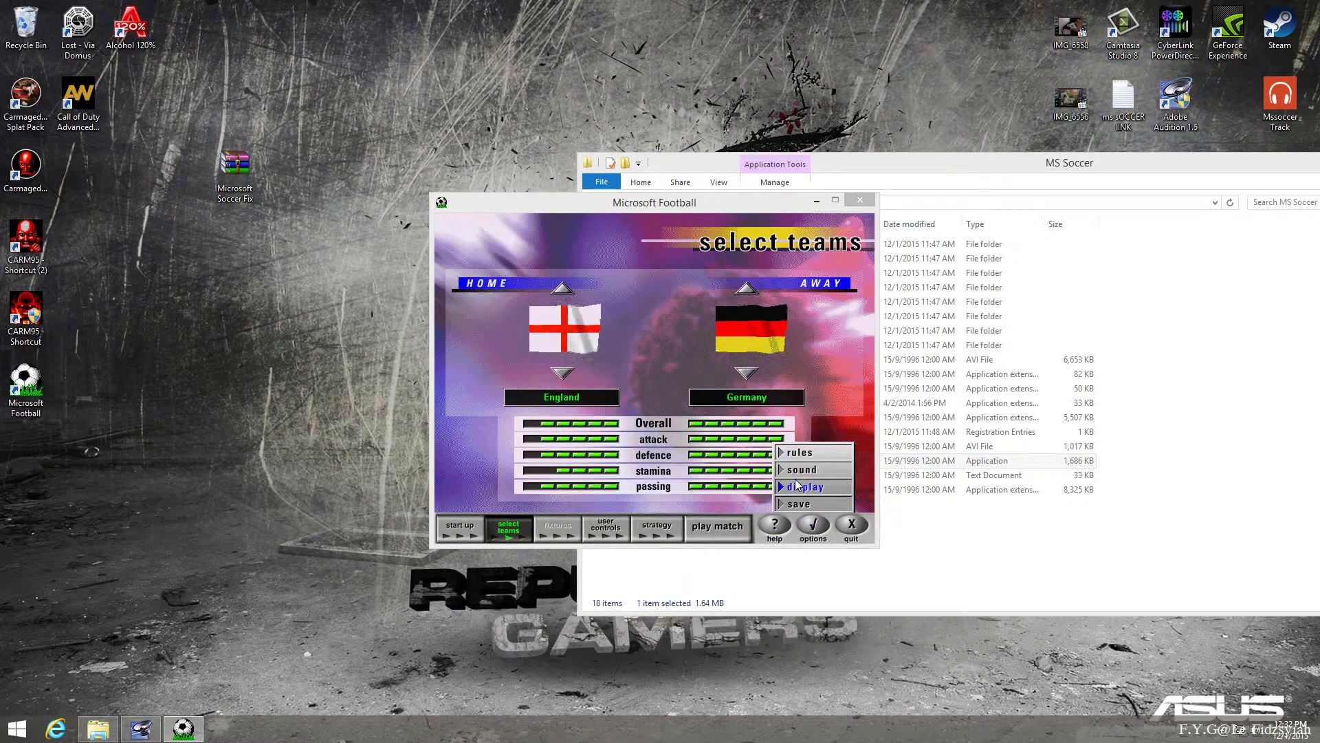
{"action": "left_click", "coordinate": [801, 499]}
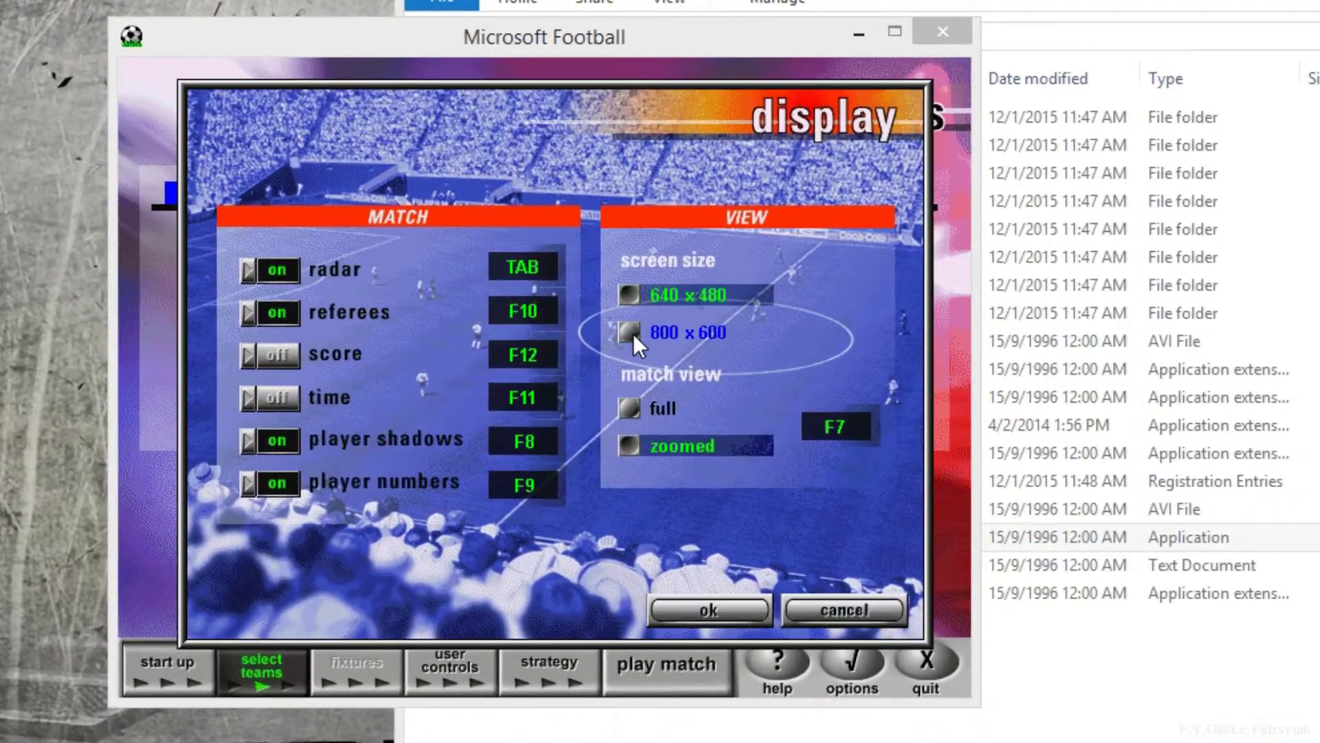
{"action": "left_click", "coordinate": [680, 348]}
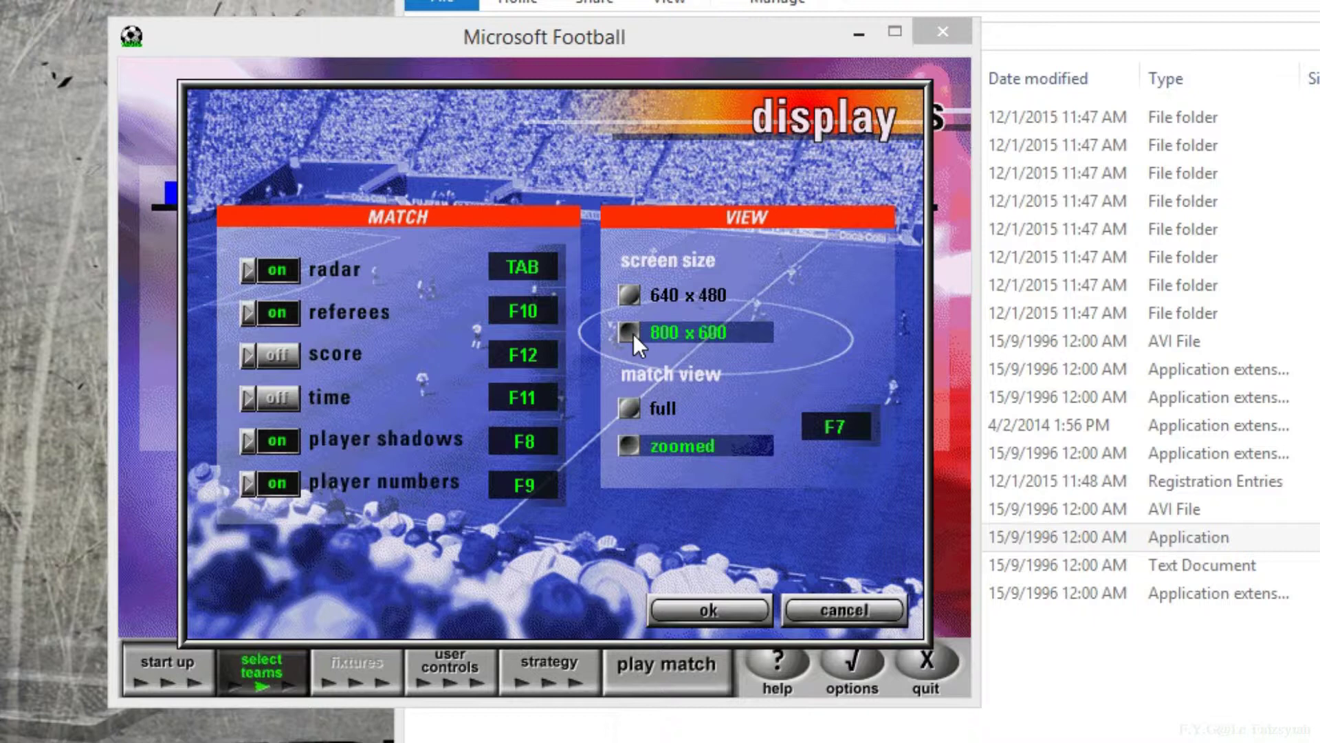
{"action": "left_click", "coordinate": [687, 595]}
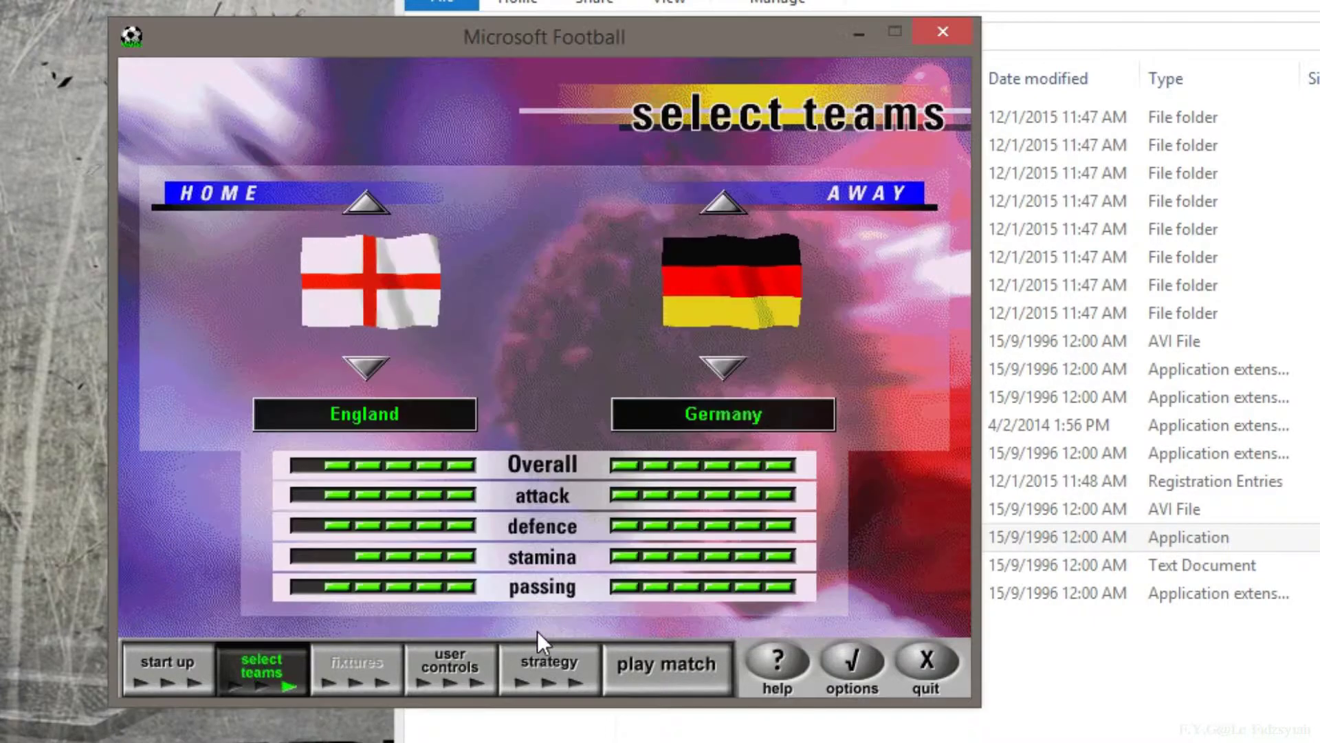
Remap the turbo key to W in the customised user controls
{"action": "left_click", "coordinate": [431, 671]}
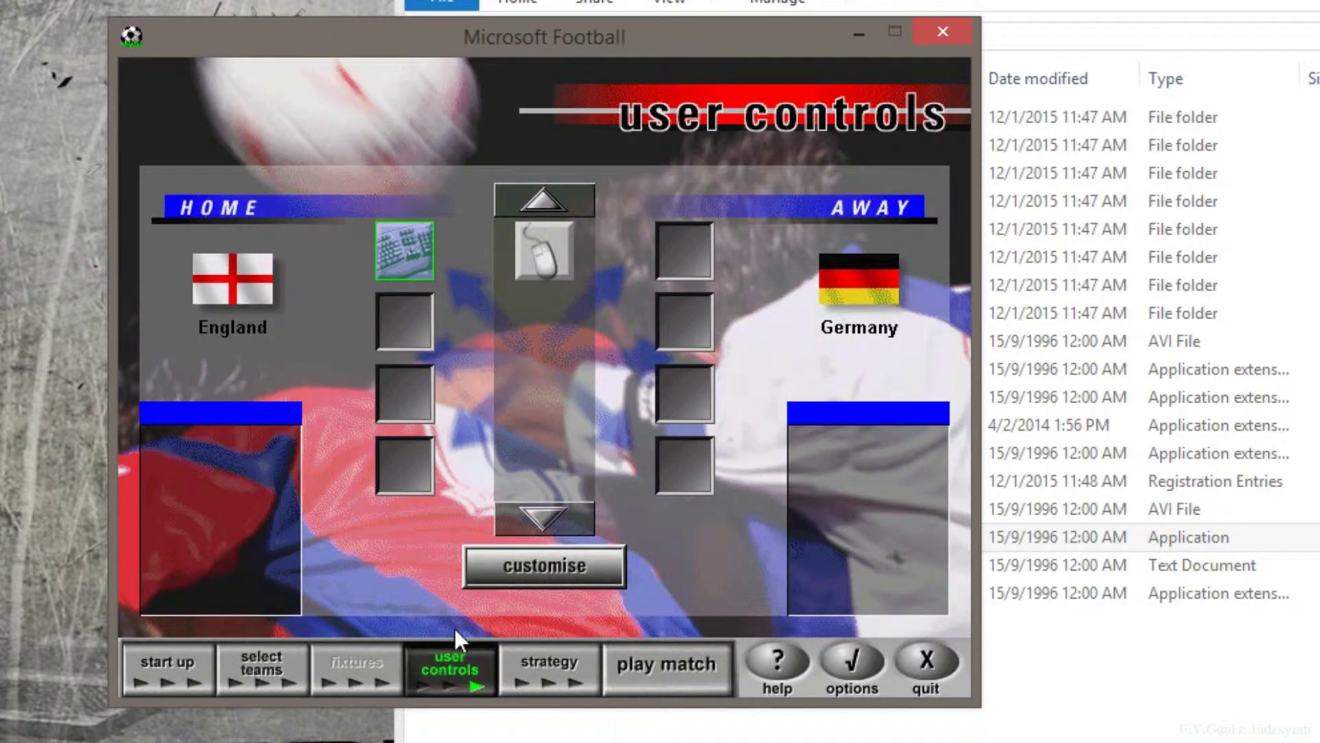
{"action": "left_click", "coordinate": [507, 564]}
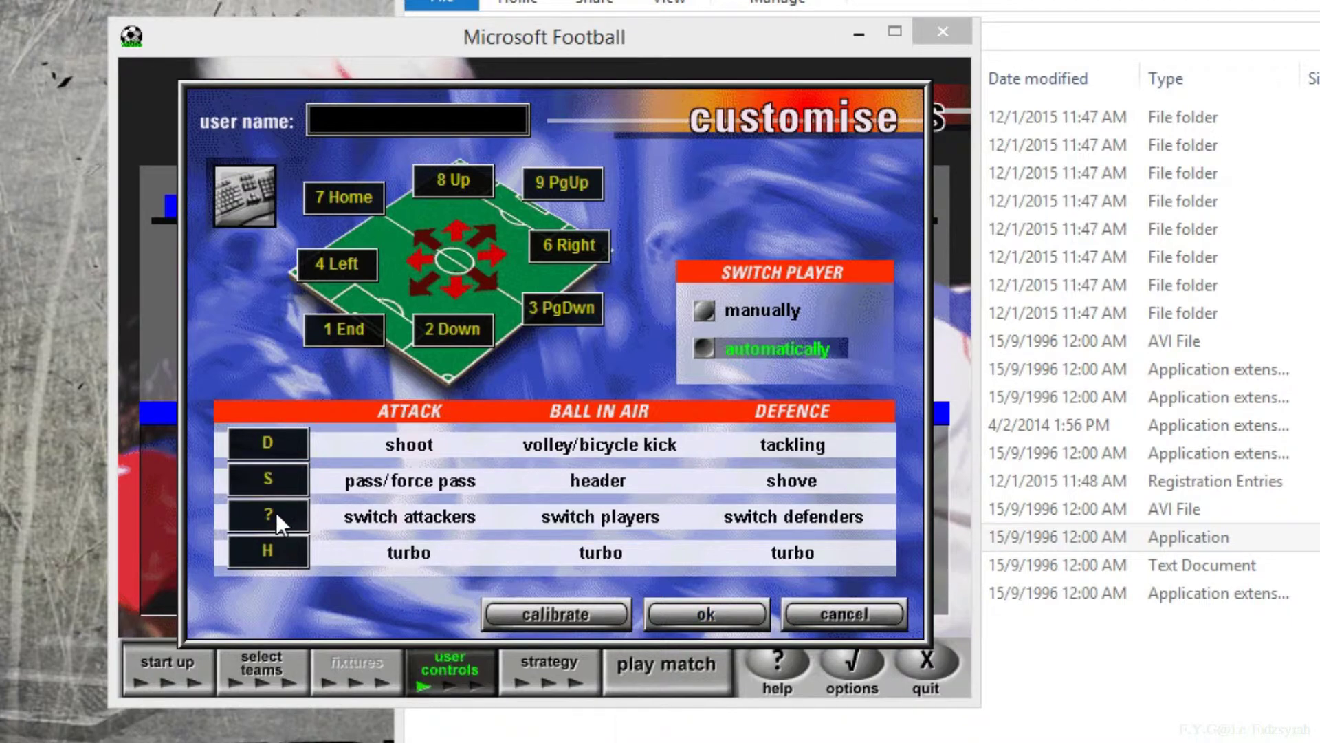
{"action": "left_click", "coordinate": [269, 552]}
{"action": "key", "text": "w"}
{"action": "left_click", "coordinate": [706, 614]}
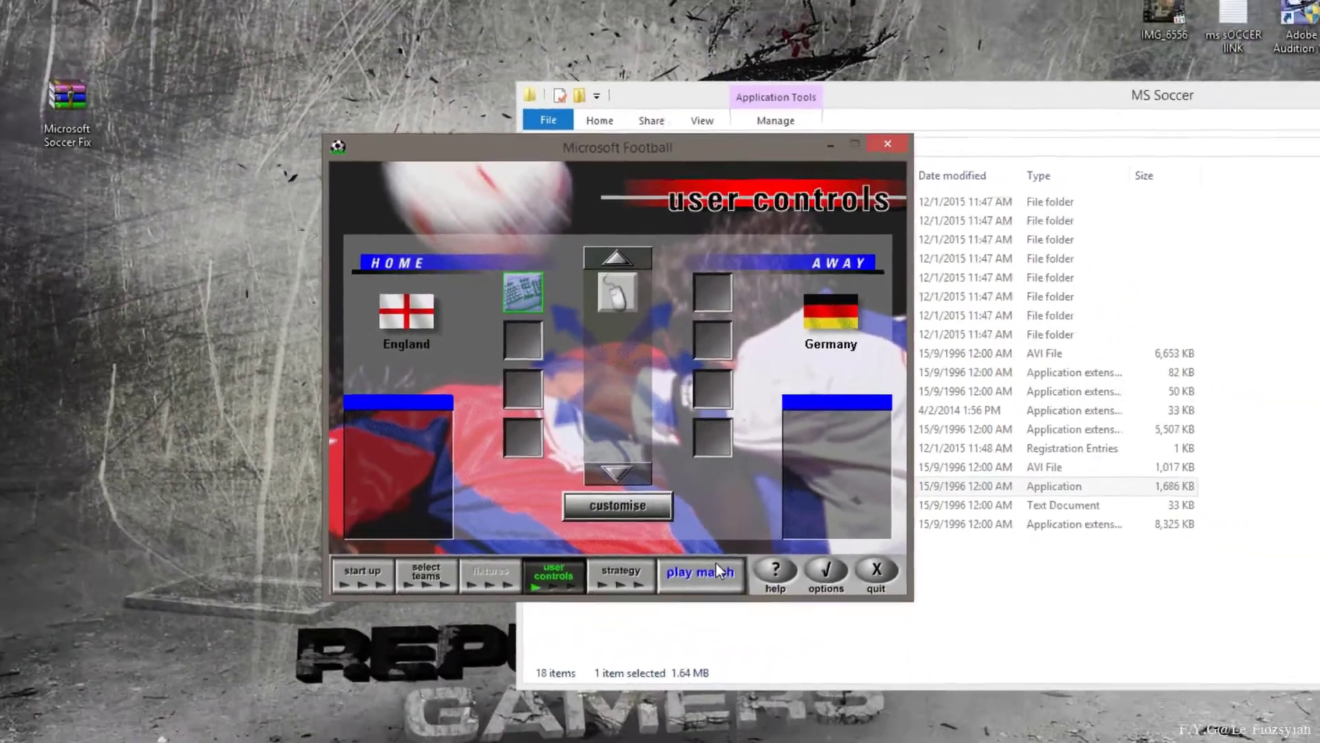
Kick off England vs Germany, passing with S, dribbling right and tackling with D
{"action": "left_click", "coordinate": [690, 649]}
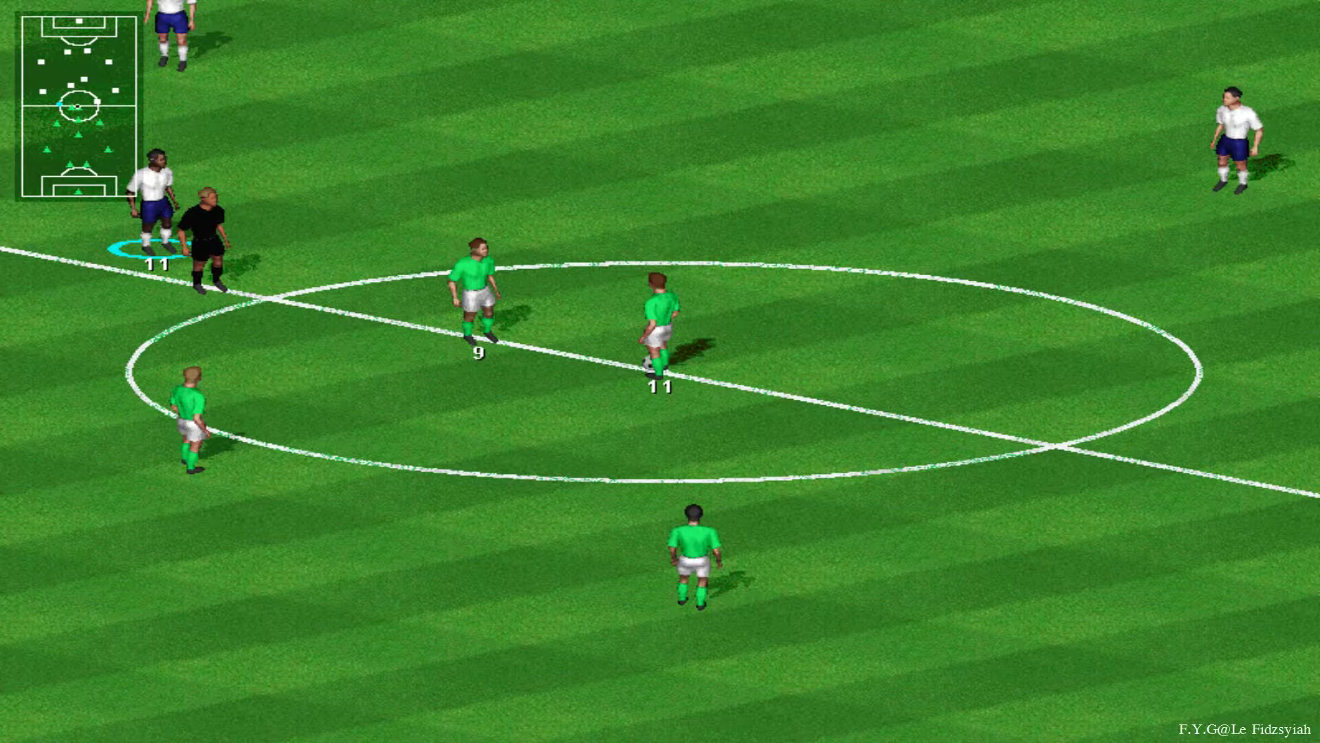
{"action": "key", "text": "s"}
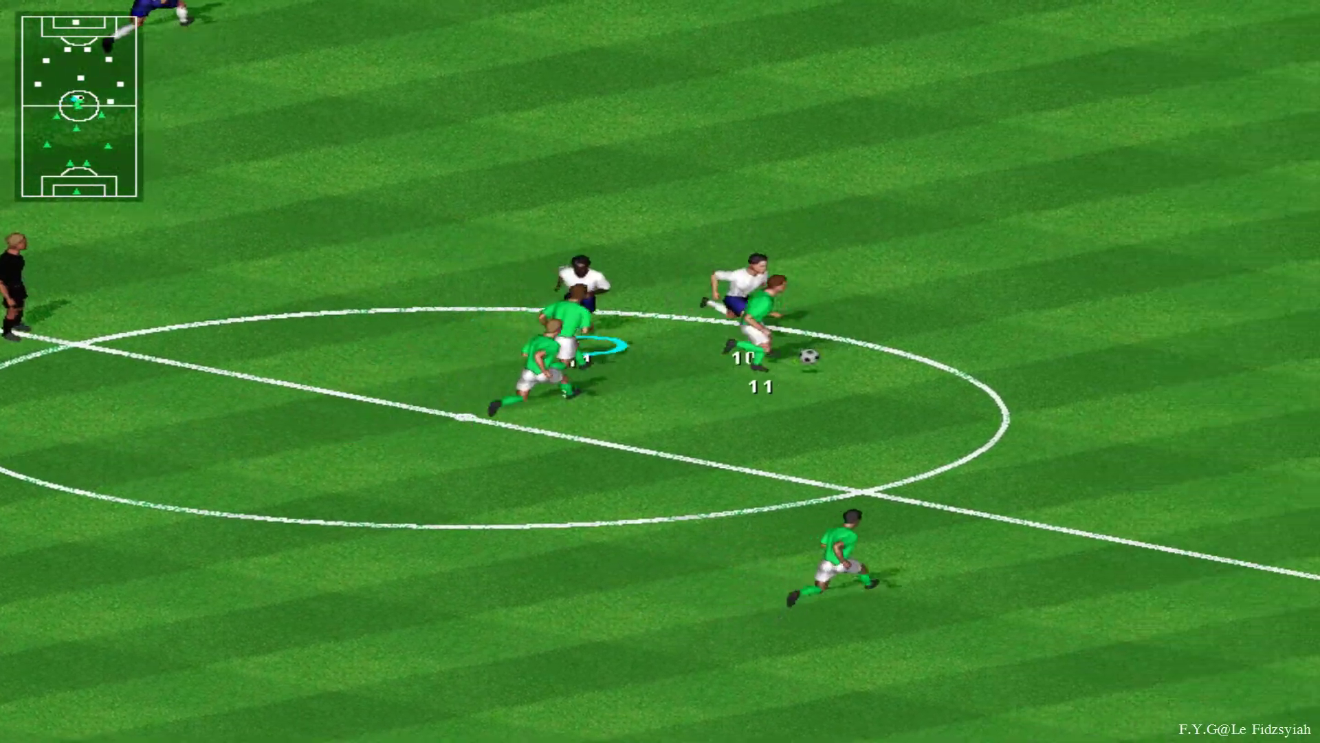
{"action": "key", "text": "Right"}
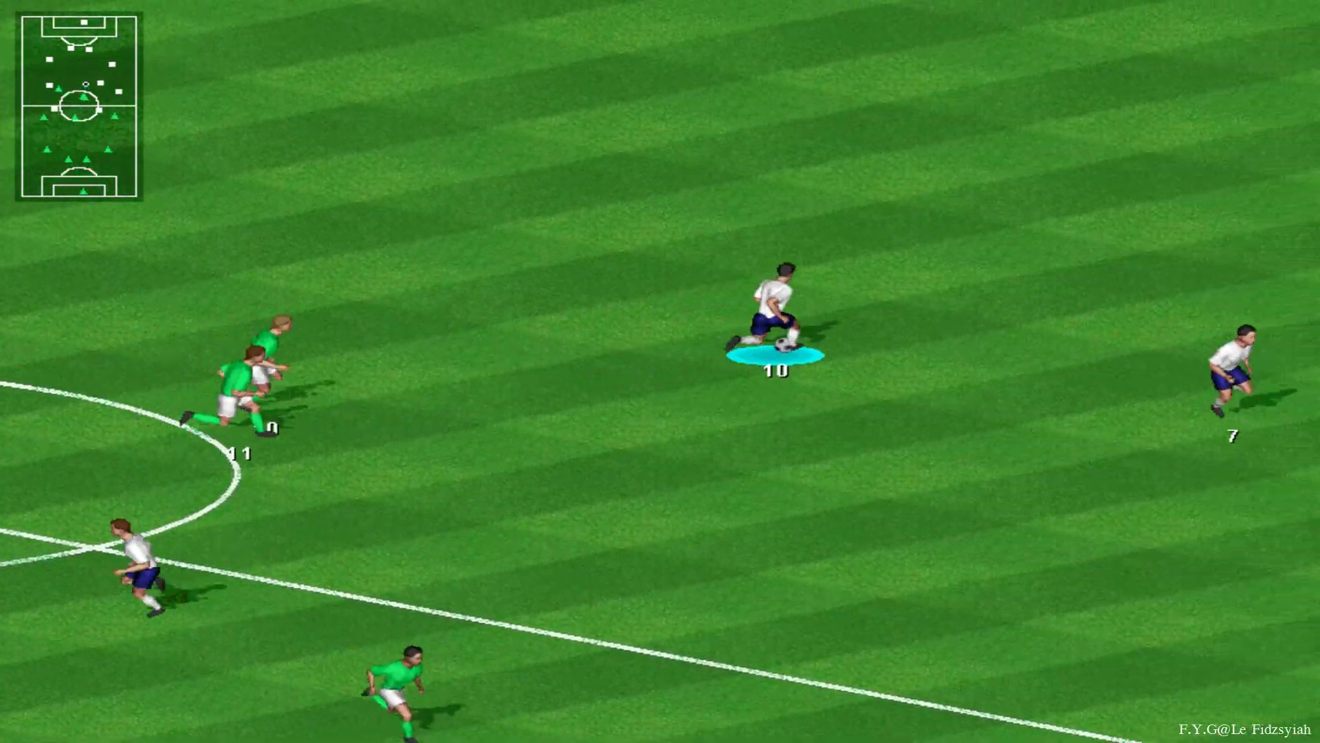
{"action": "key", "text": "s"}
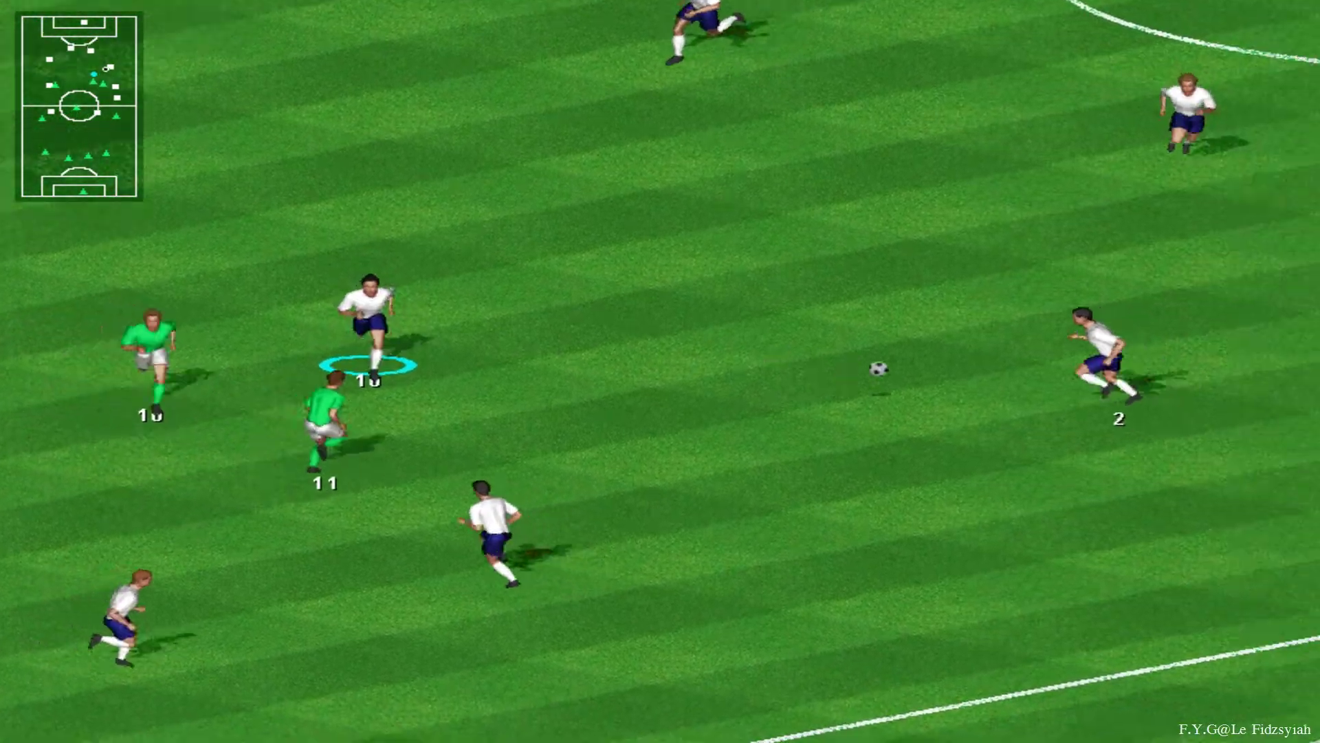
{"action": "key", "text": "s"}
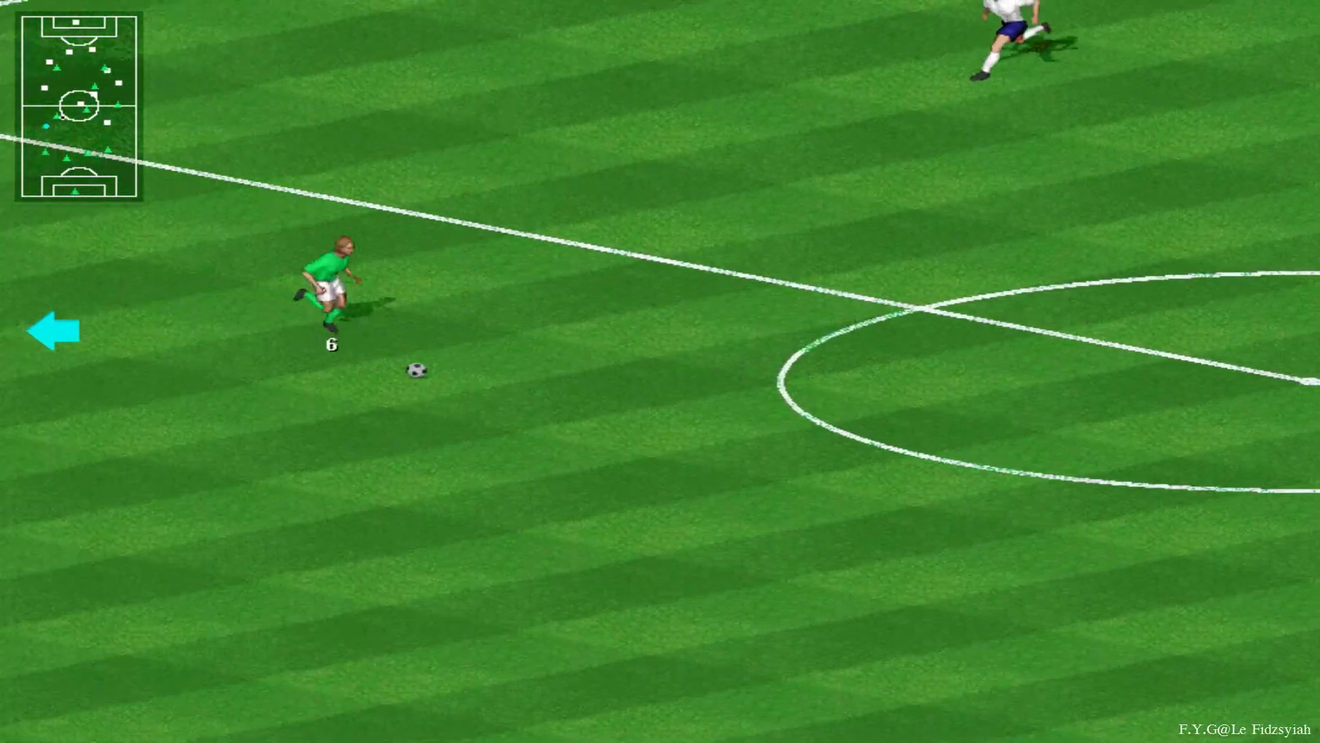
{"action": "key", "text": "d"}
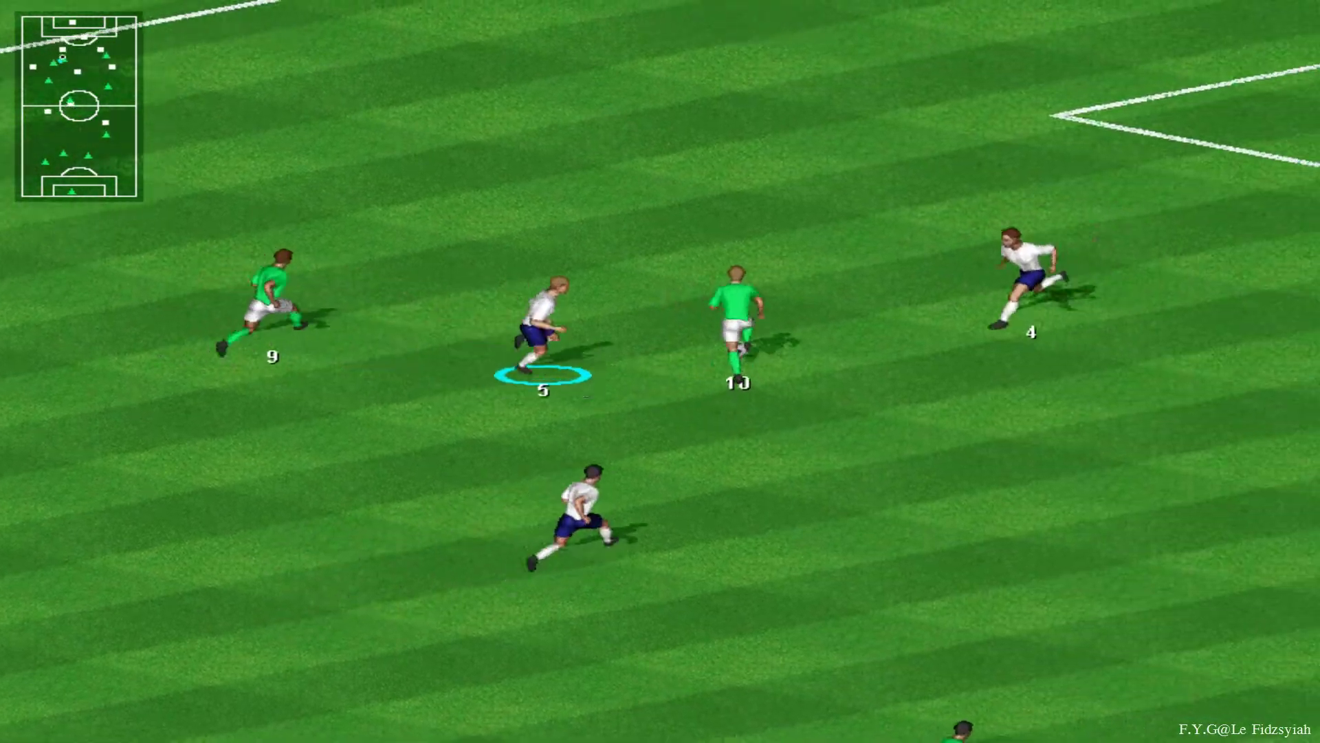
{"action": "key", "text": "d"}
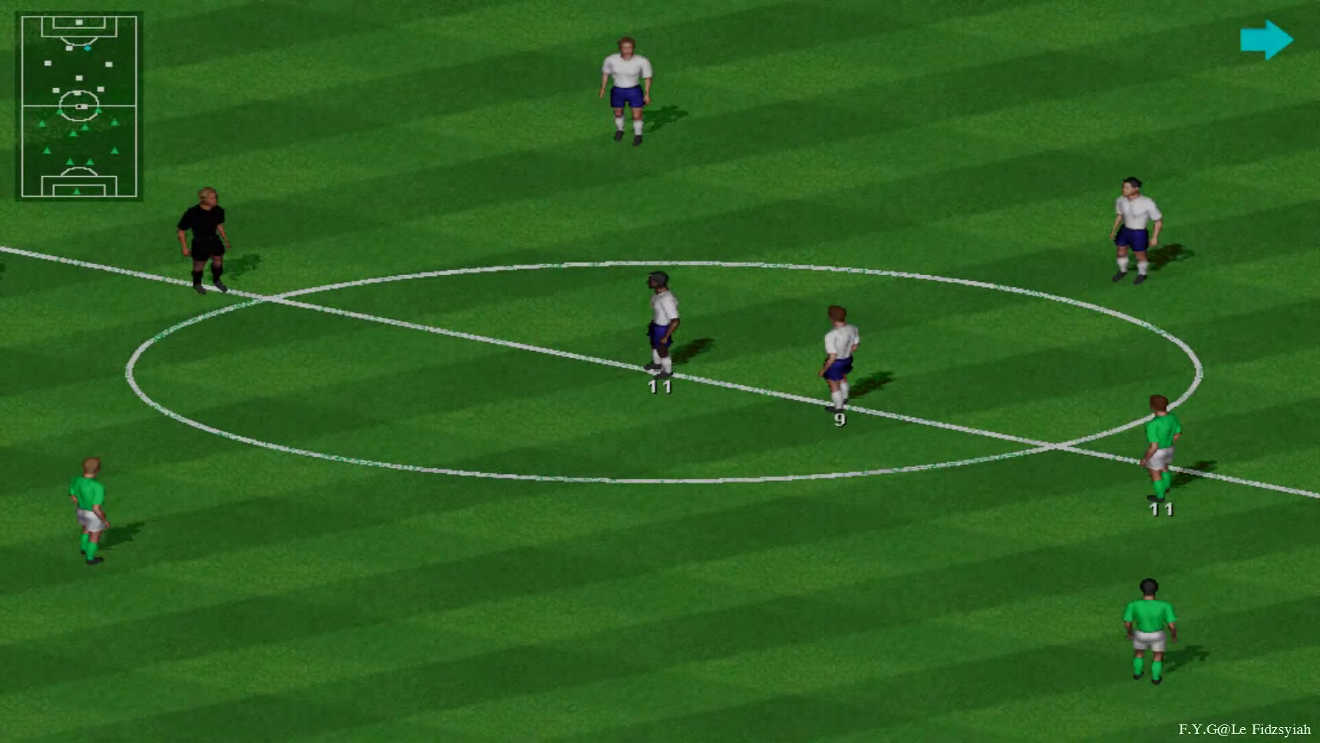
Pause, quit the match without saving, and request to exit Microsoft Football
{"action": "key", "text": "Escape"}
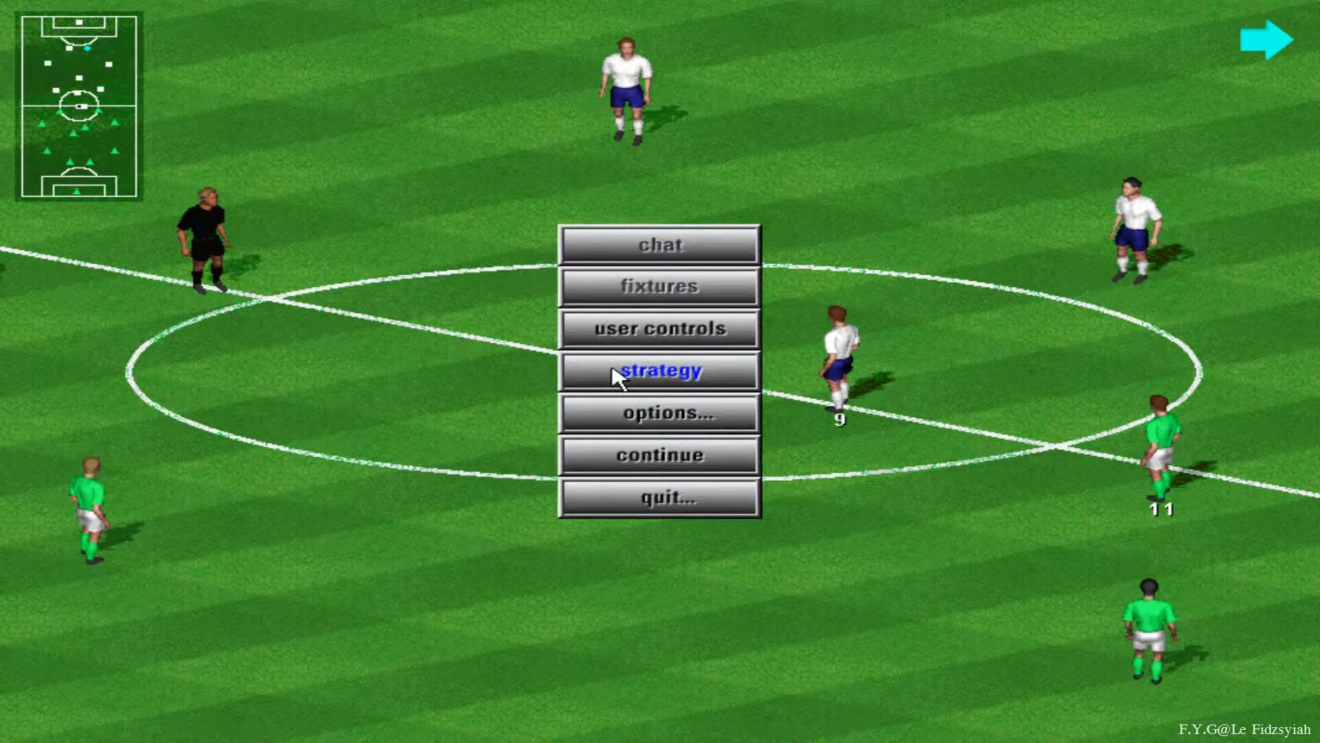
{"action": "left_click", "coordinate": [628, 509]}
{"action": "left_click", "coordinate": [790, 483]}
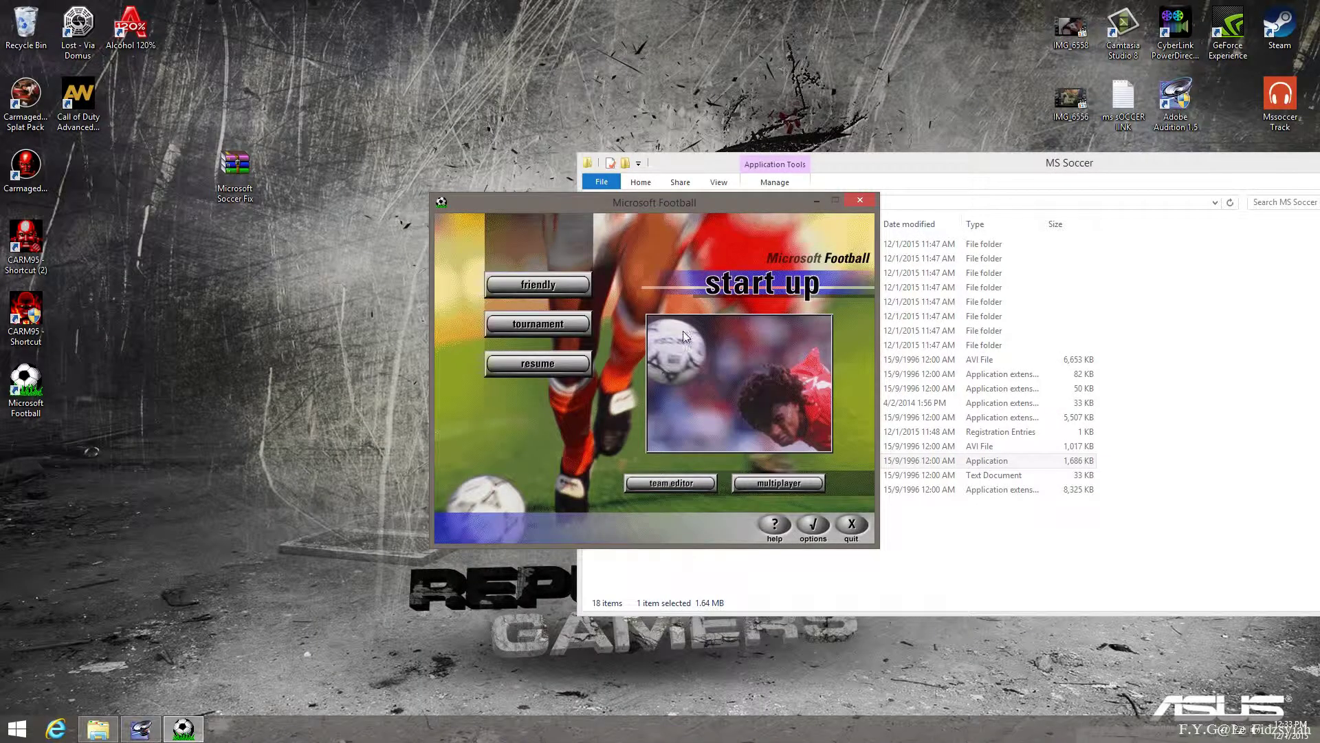
{"action": "left_click", "coordinate": [859, 201]}
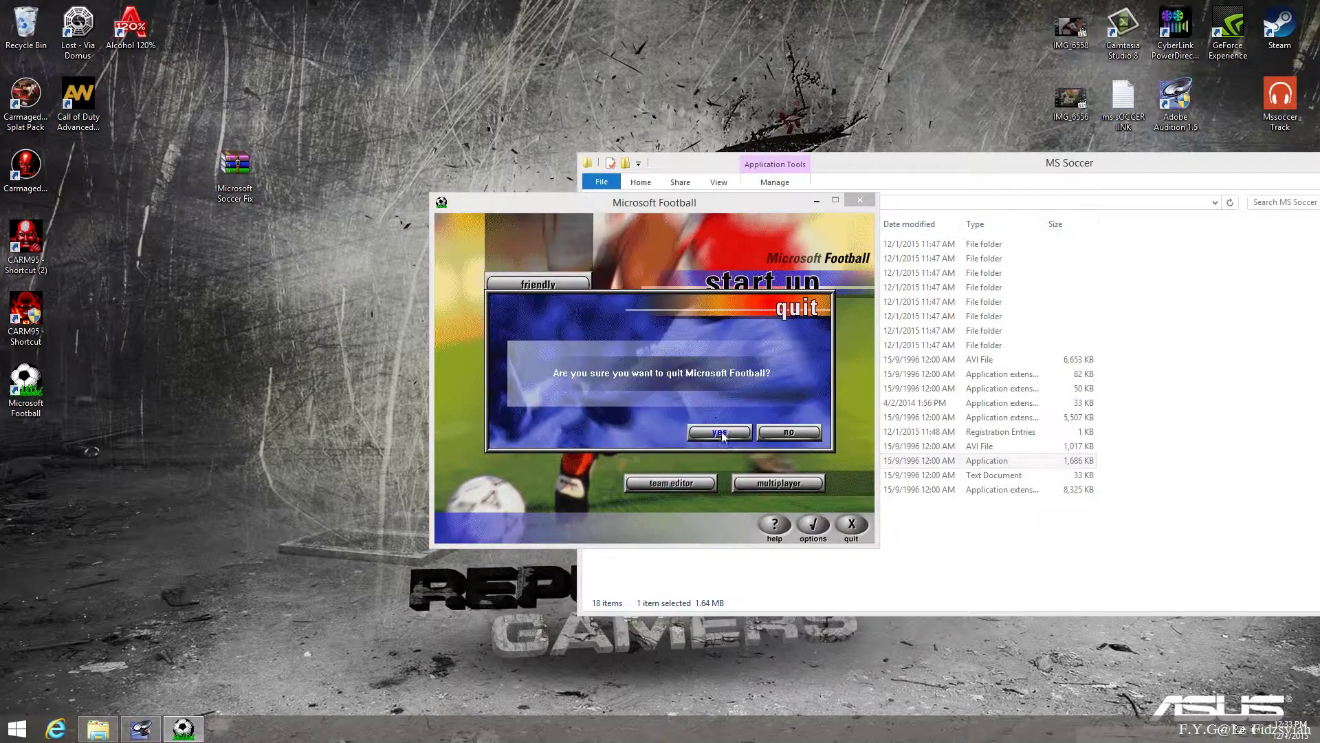